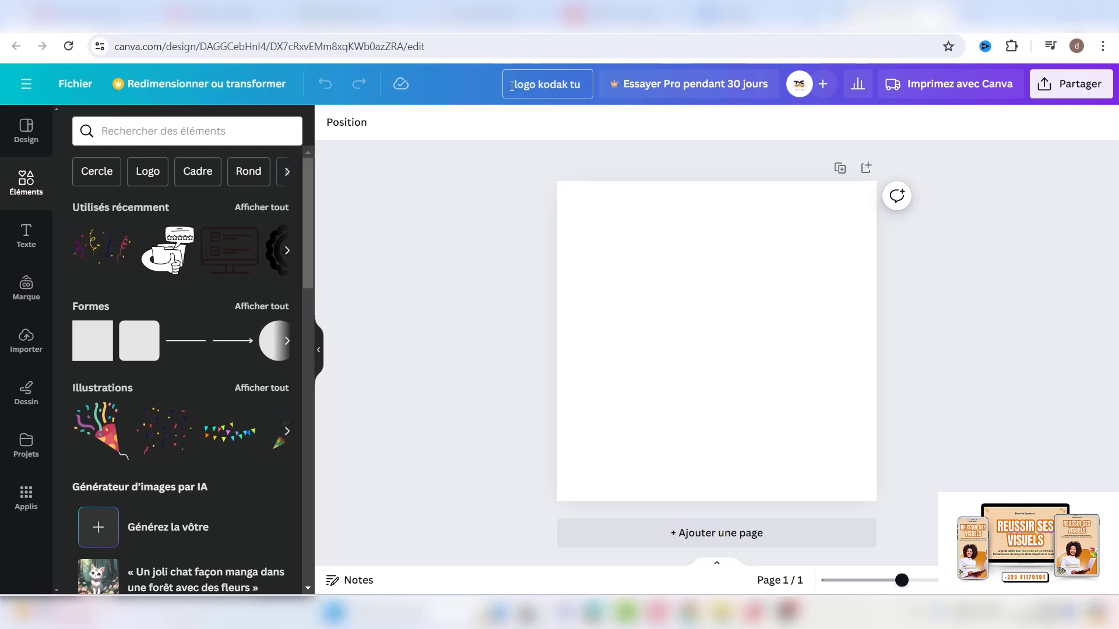
- Name the design "logo kodak tuto"
{"action": "type", "text": "to"}
{"action": "left_click", "coordinate": [579, 227]}
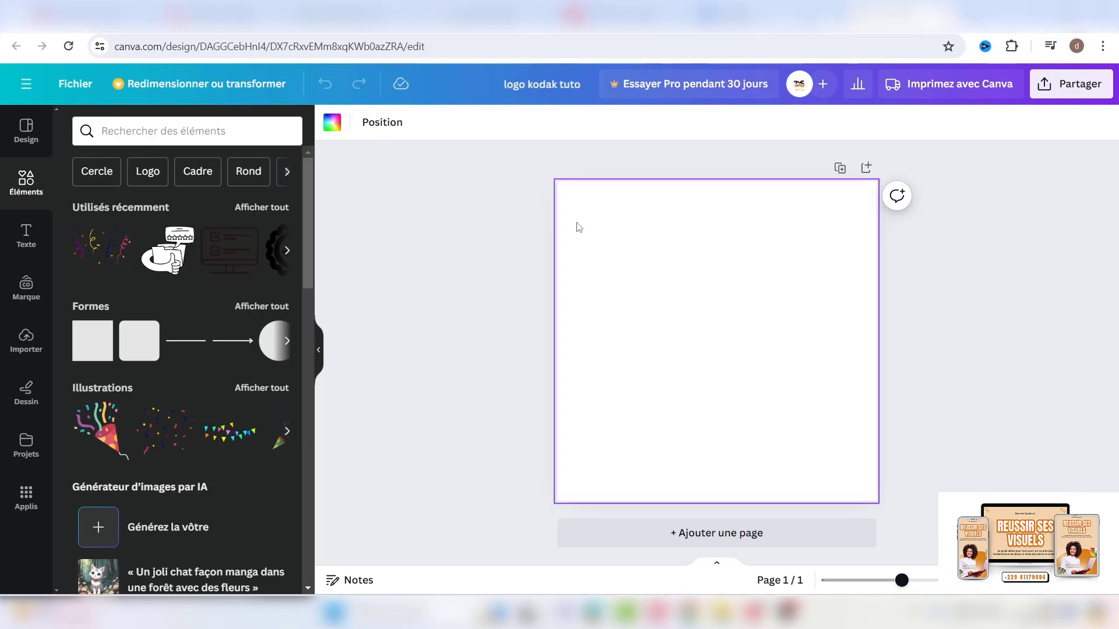
- Insert a plain straight line, rotate it to vertical (-90°) and place it near the page's left edge
{"action": "left_click", "coordinate": [185, 343]}
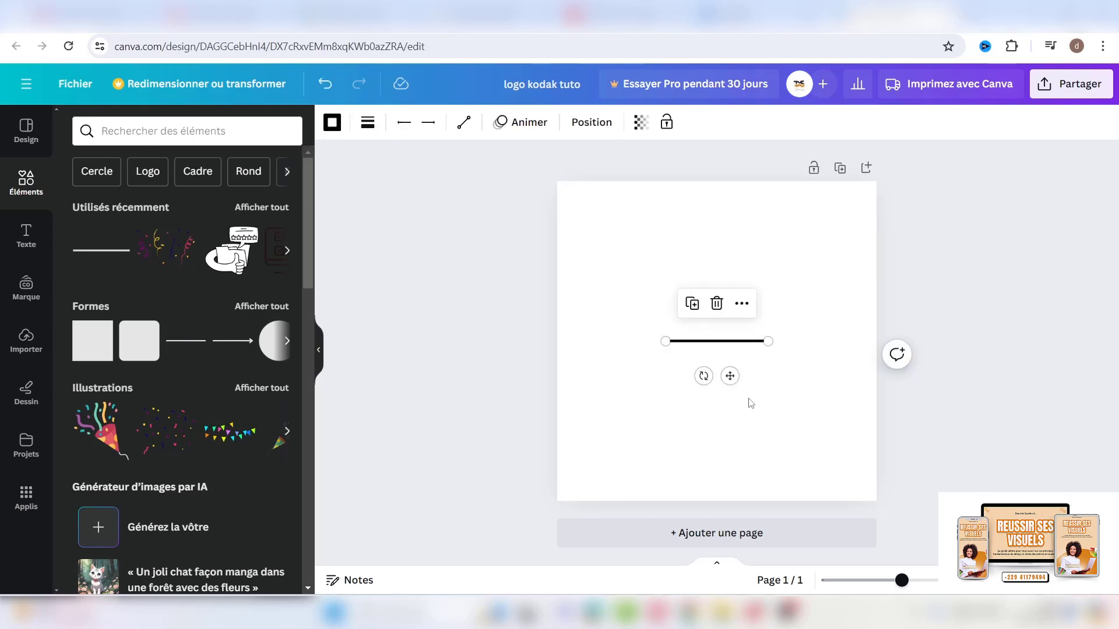
{"action": "left_click_drag", "start_coordinate": [703, 377], "coordinate": [776, 356]}
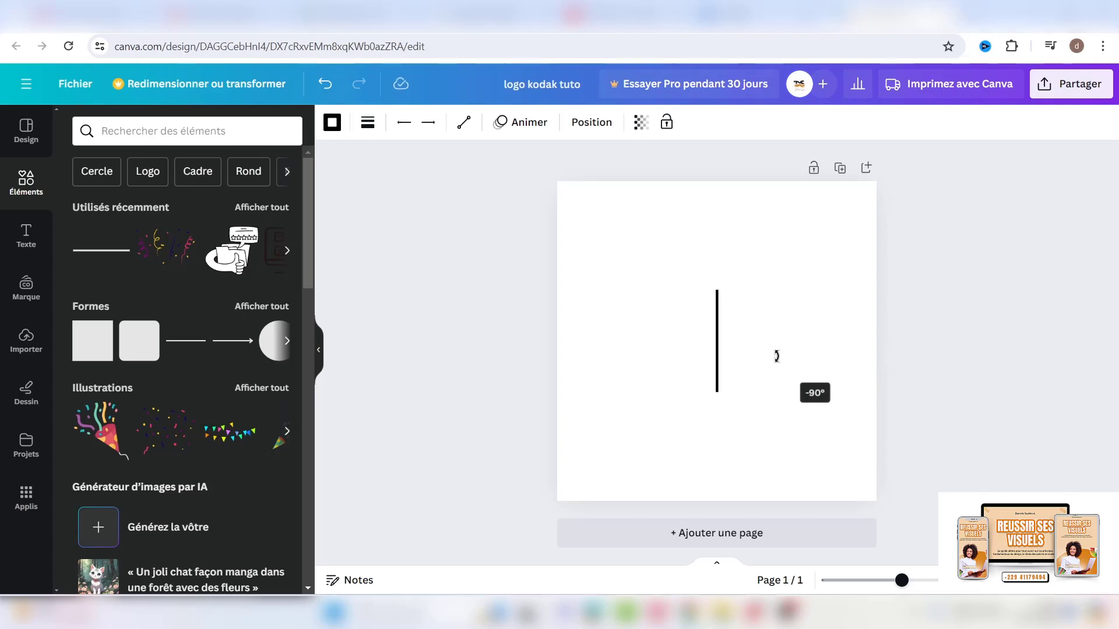
{"action": "left_click_drag", "start_coordinate": [776, 356], "coordinate": [625, 302]}
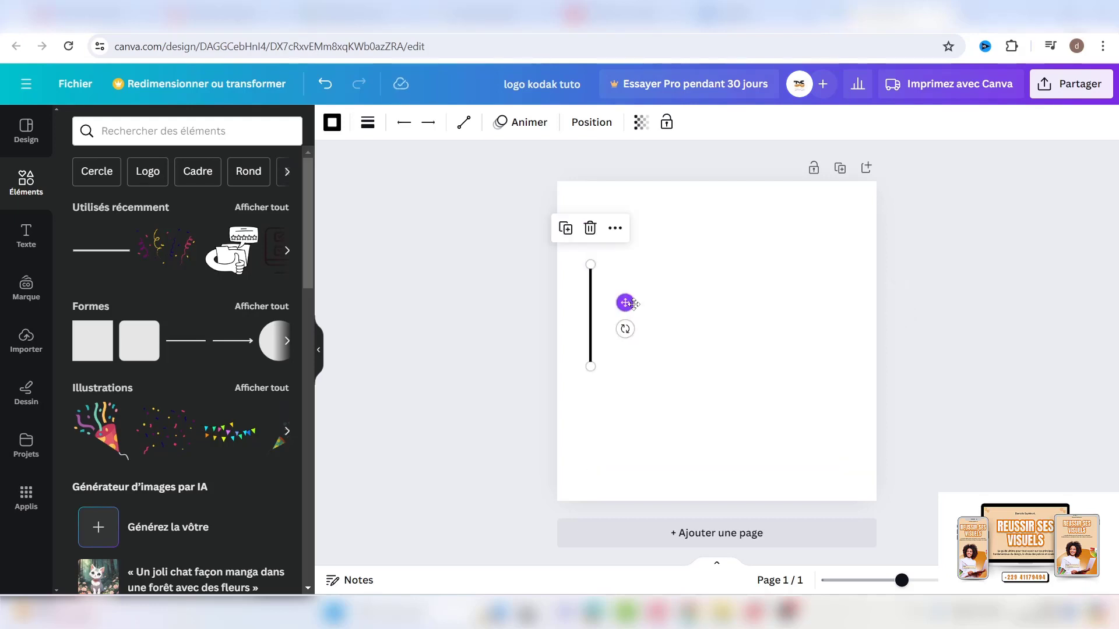
- Set the vertical line's thickness to 10
{"action": "left_click", "coordinate": [368, 125]}
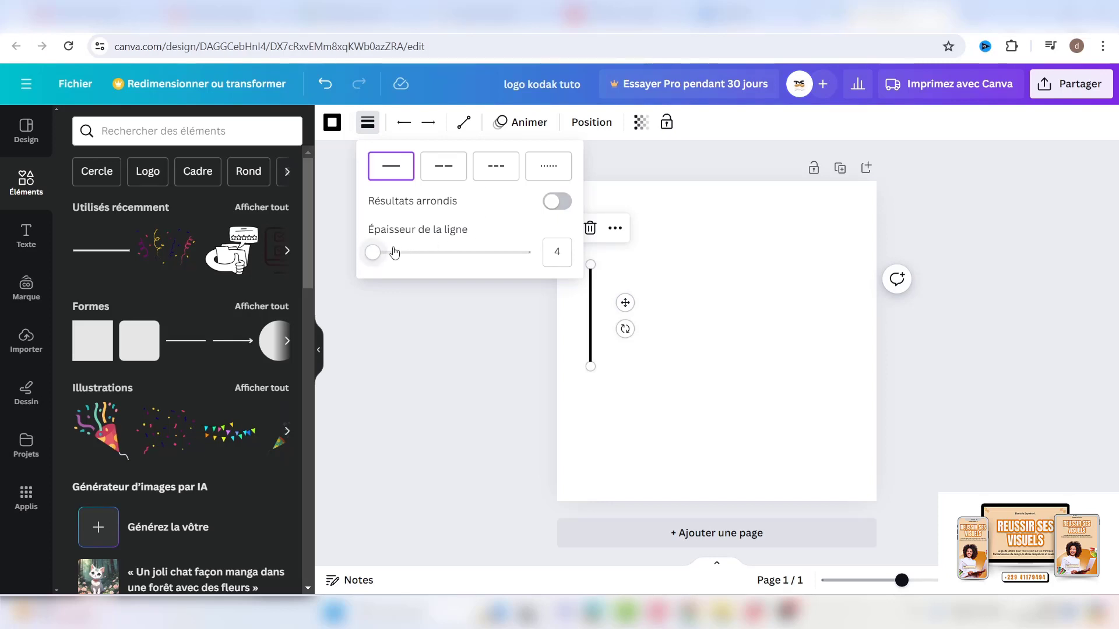
{"action": "left_click_drag", "start_coordinate": [373, 252], "coordinate": [383, 254]}
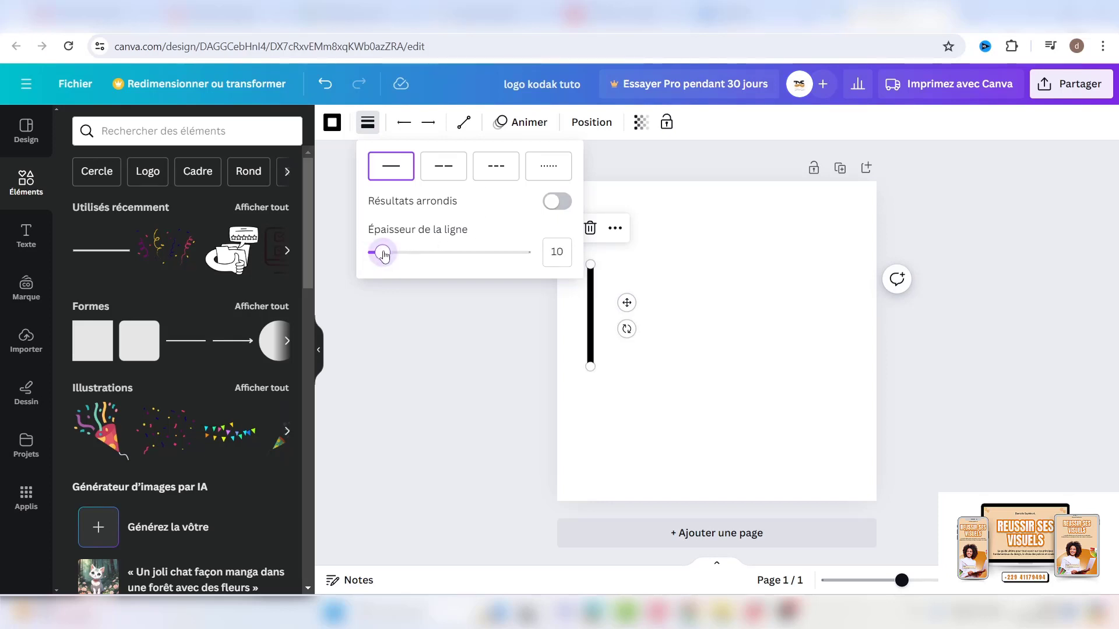
{"action": "left_click", "coordinate": [715, 301]}
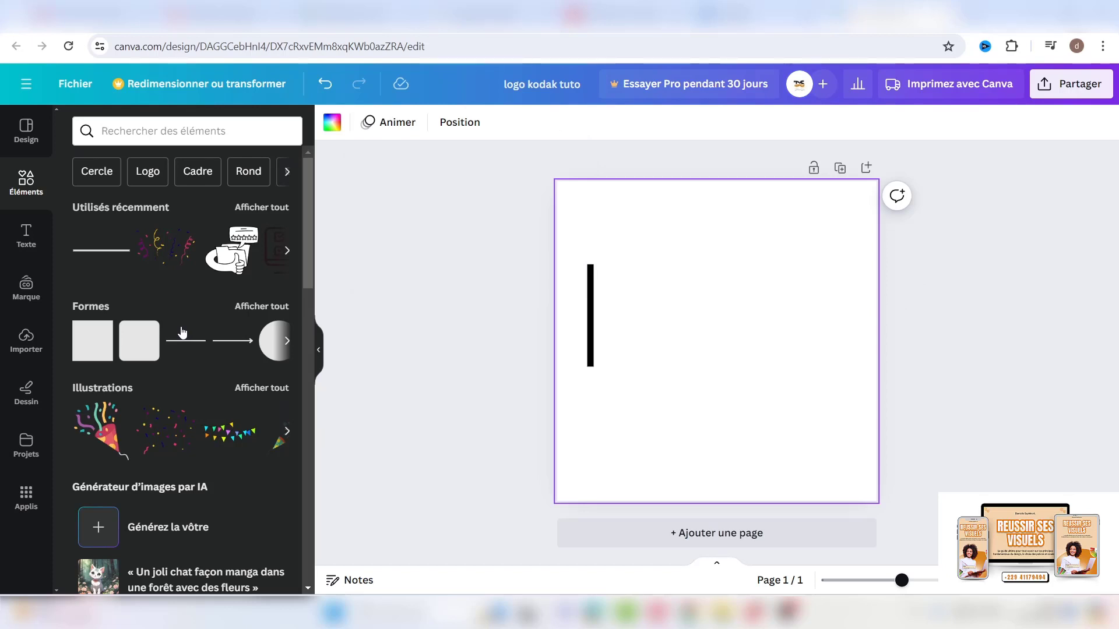
- Search the elements for "angle" and insert the plain light grey right-angle corner from the illustrations
{"action": "left_click", "coordinate": [127, 131]}
{"action": "type", "text": "ang"}
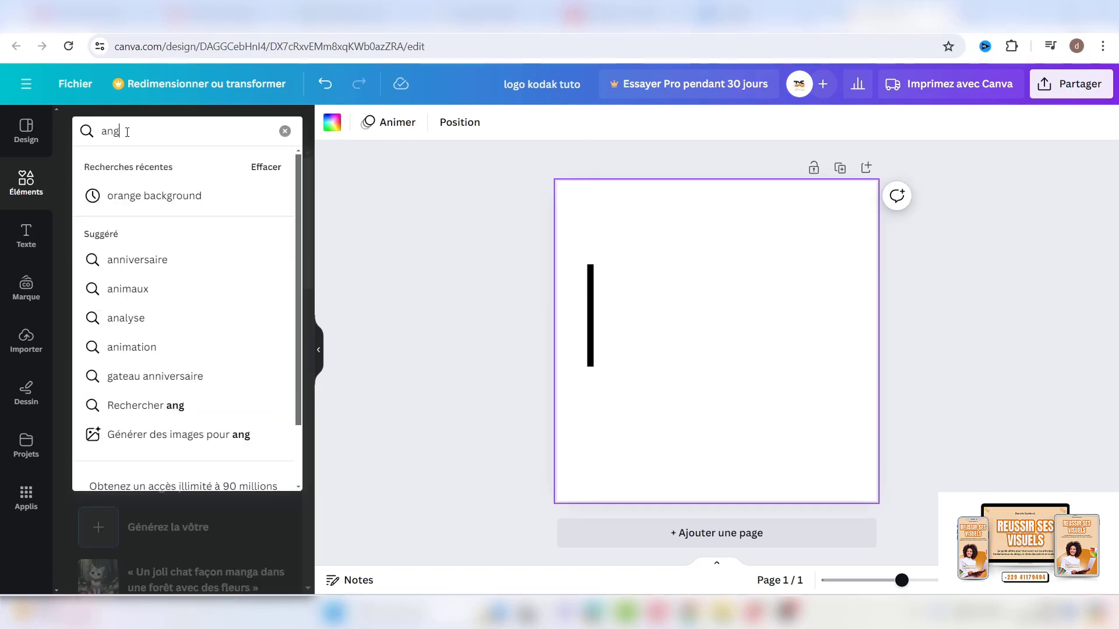
{"action": "type", "text": "le"}
{"action": "key", "text": "Return"}
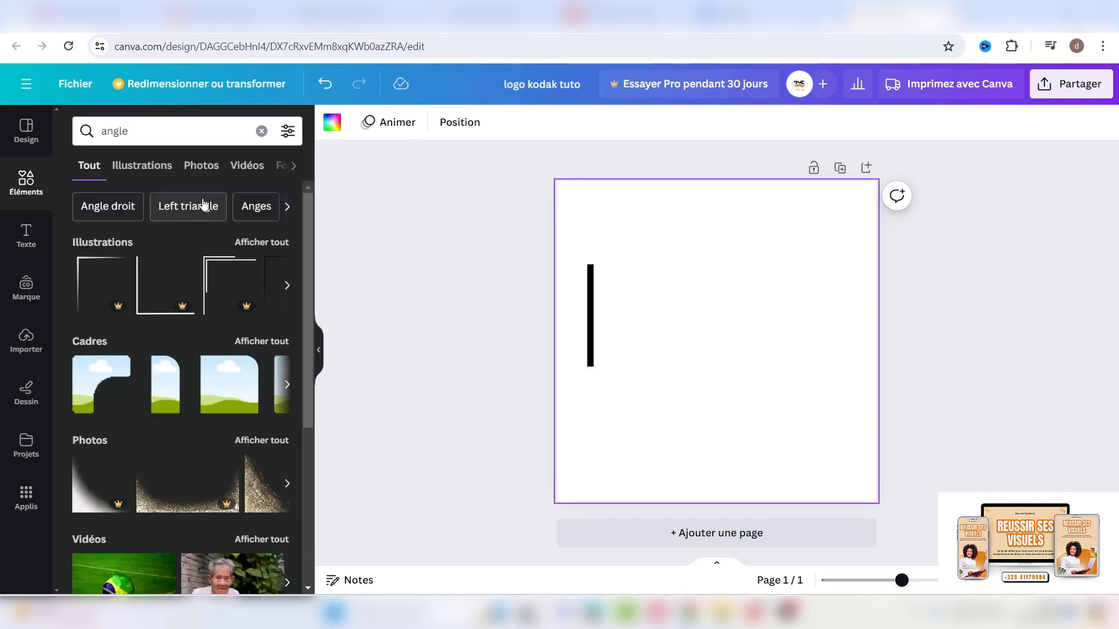
{"action": "left_click", "coordinate": [160, 170]}
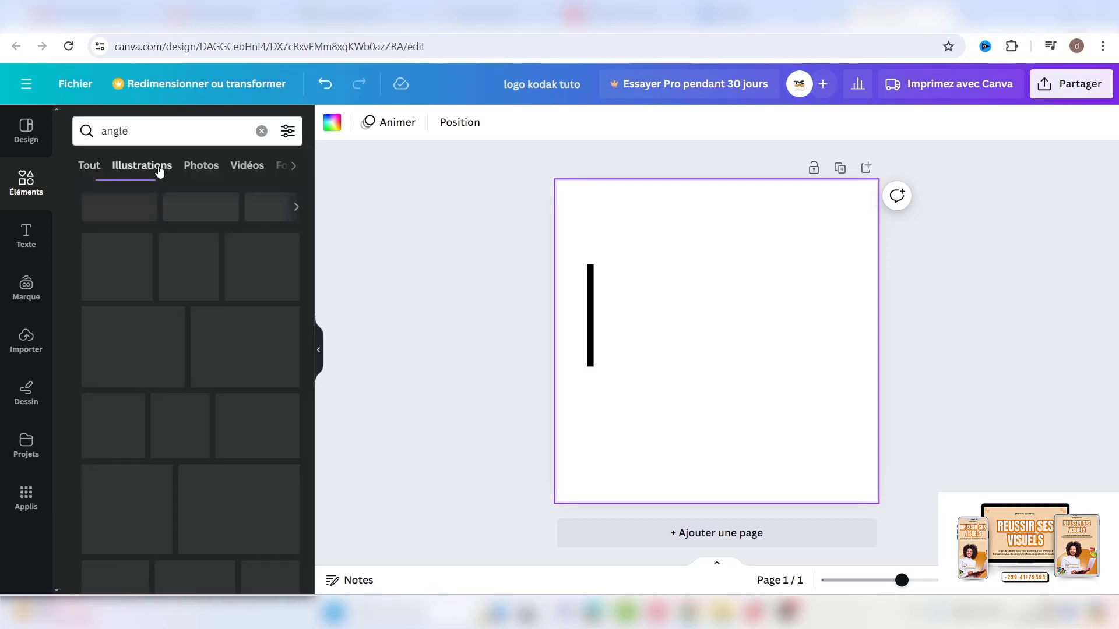
{"action": "scroll", "coordinate": [163, 325], "scroll_direction": "down", "scroll_amount": 1}
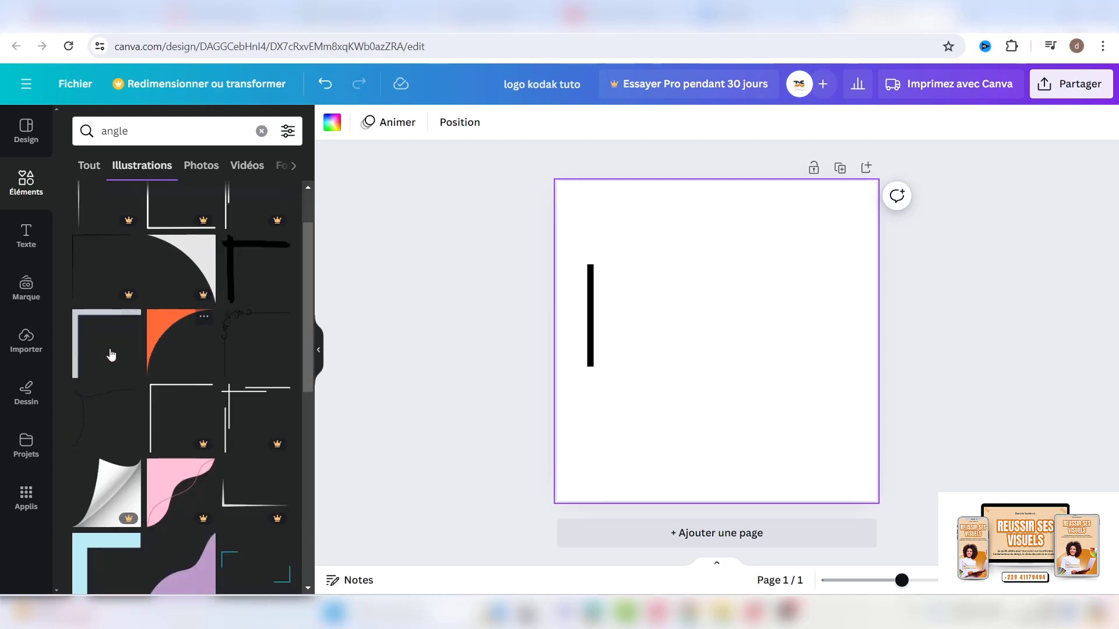
{"action": "left_click", "coordinate": [90, 326]}
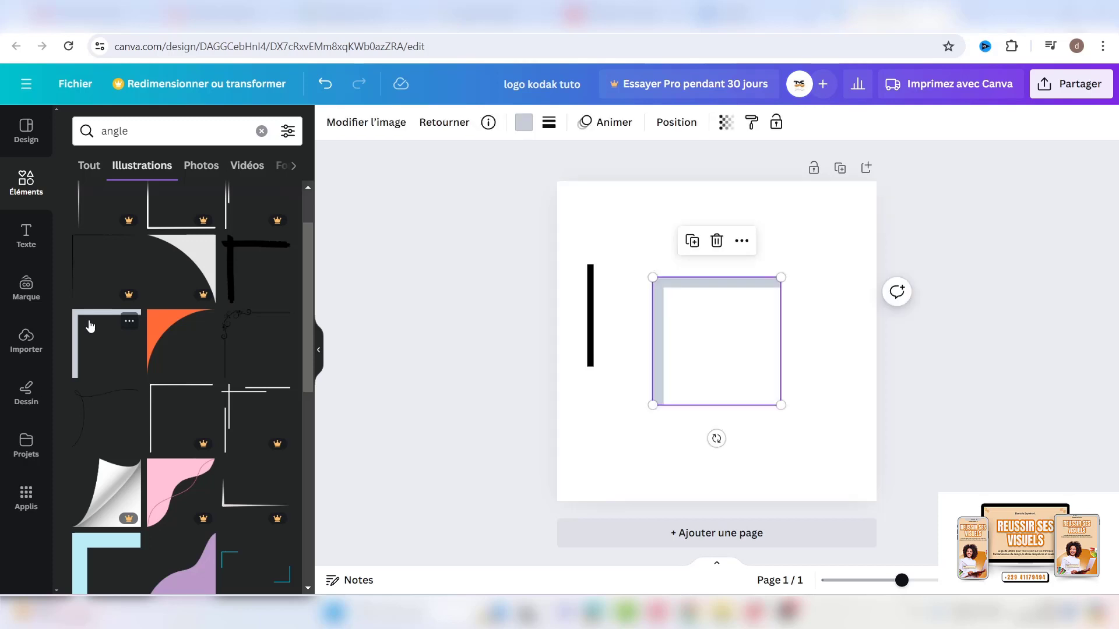
- Recolour the corner illustration black and scale it down to roughly two thirds of its size
{"action": "left_click", "coordinate": [523, 122]}
{"action": "left_click", "coordinate": [120, 211]}
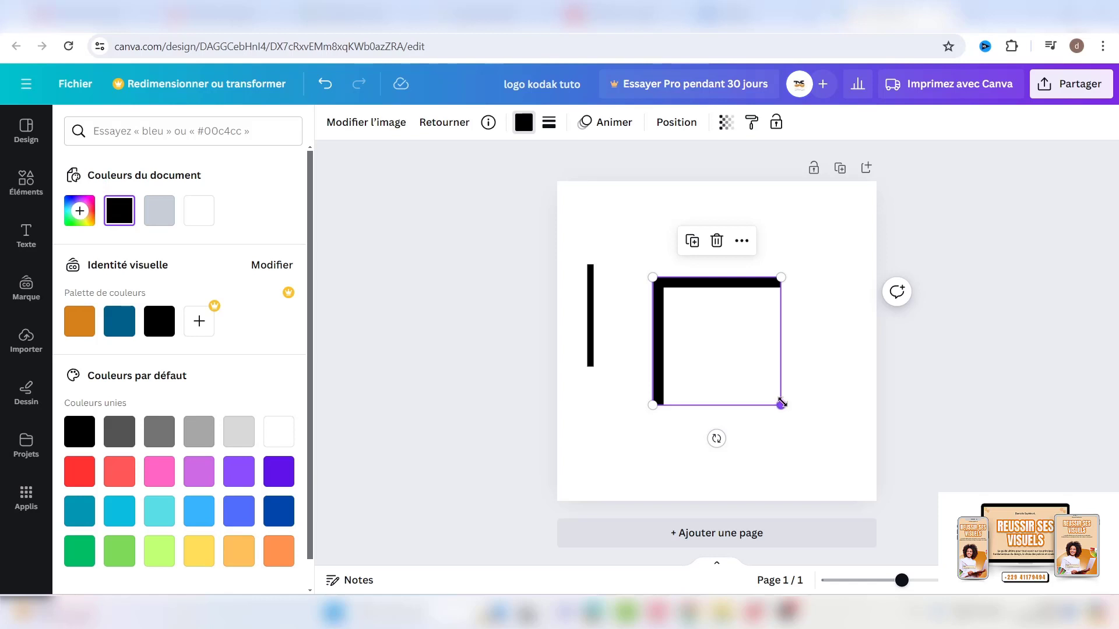
{"action": "left_click_drag", "start_coordinate": [781, 403], "coordinate": [733, 358]}
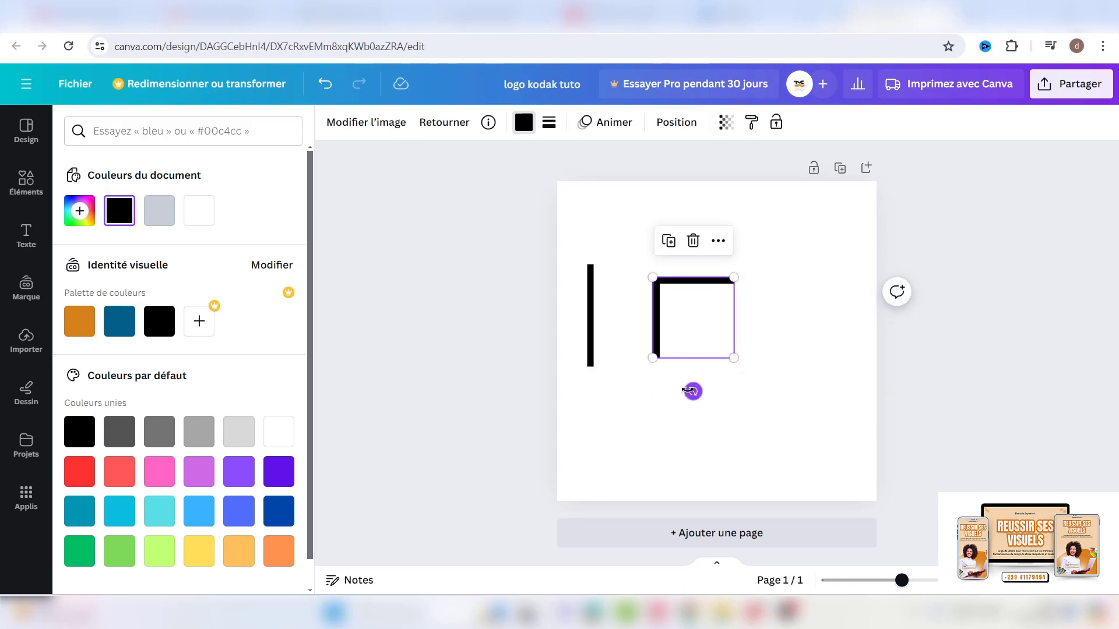
- Rotate the black corner so its tip points left and attach it to the vertical line's middle, forming a K
{"action": "left_click_drag", "start_coordinate": [692, 391], "coordinate": [743, 379]}
{"action": "left_click_drag", "start_coordinate": [674, 317], "coordinate": [617, 336]}
{"action": "left_click", "coordinate": [535, 358]}
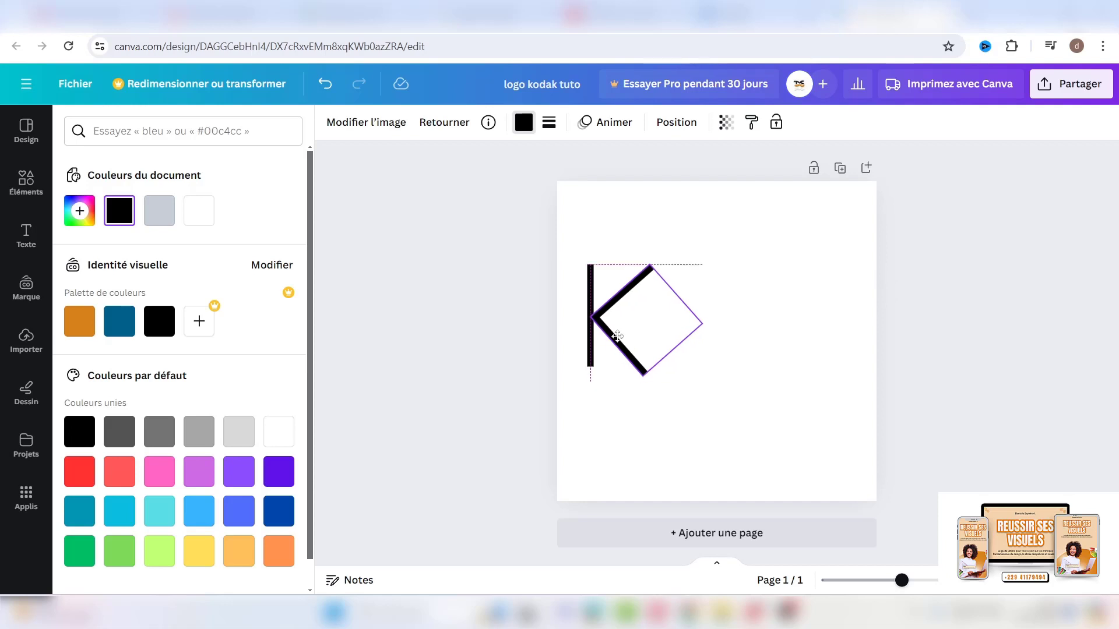
{"action": "left_click", "coordinate": [727, 326]}
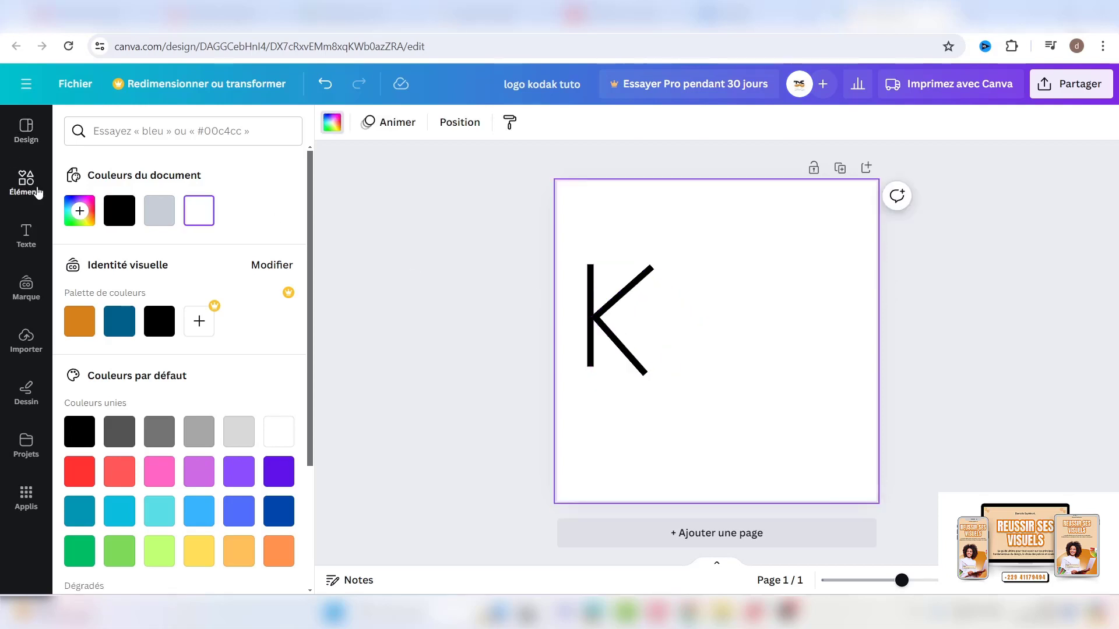
- Clear the element search, insert a circle from the basic shapes and fill it with black
{"action": "left_click", "coordinate": [380, 209]}
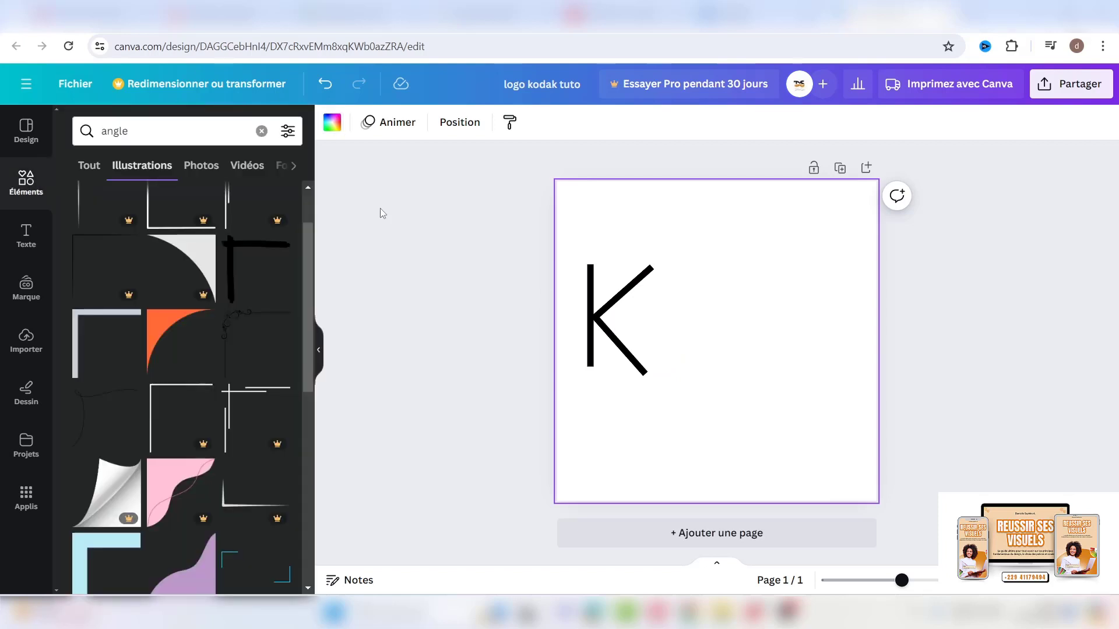
{"action": "left_click", "coordinate": [260, 132]}
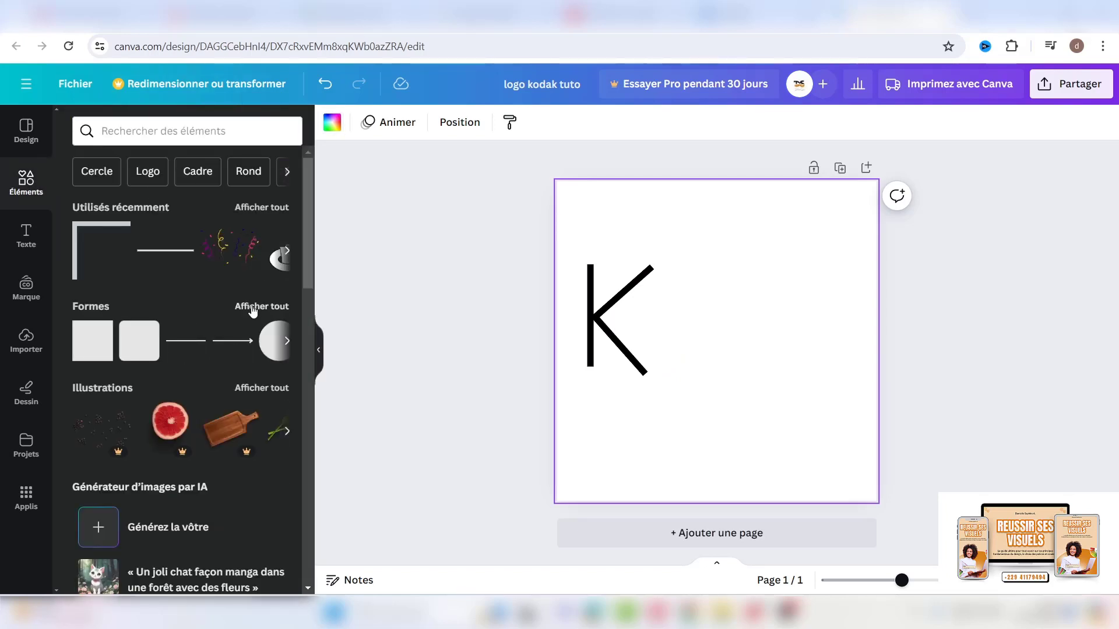
{"action": "left_click", "coordinate": [259, 309]}
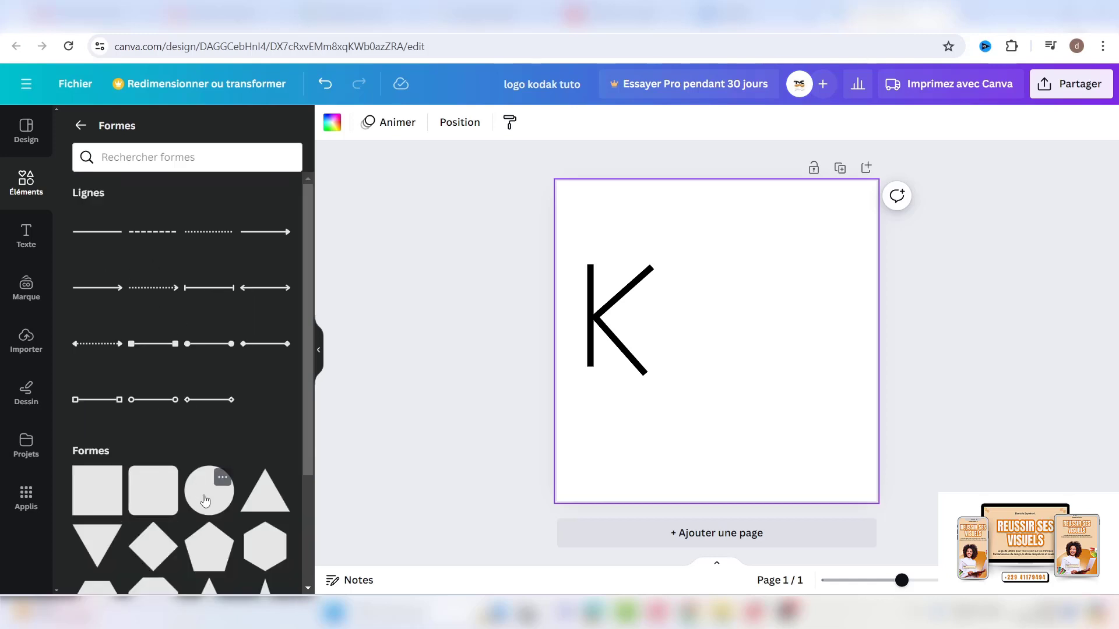
{"action": "left_click", "coordinate": [205, 501]}
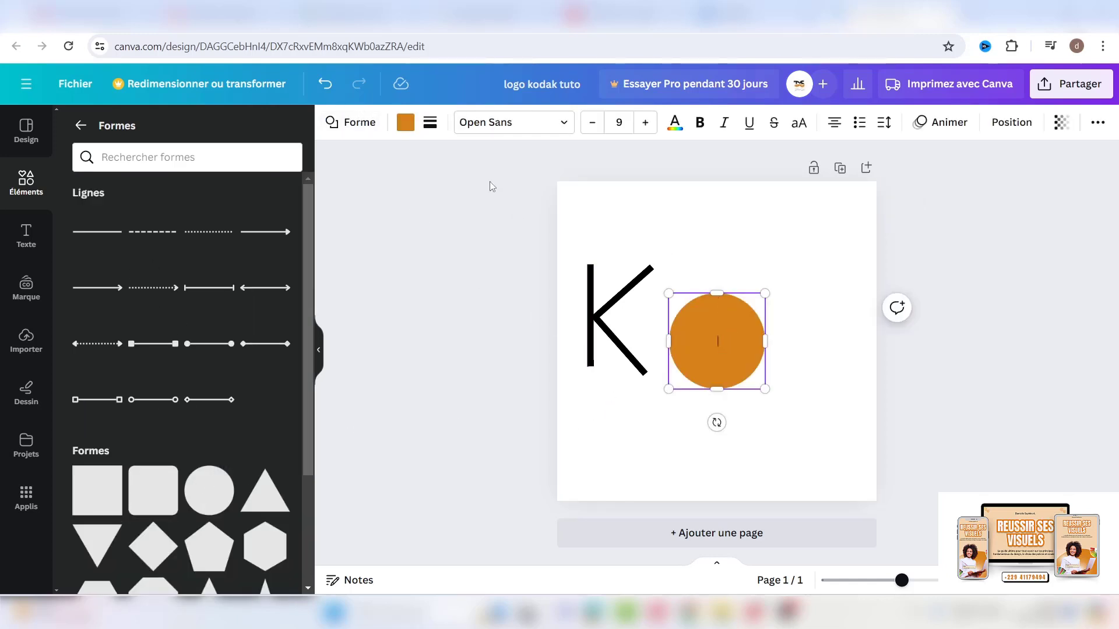
{"action": "left_click", "coordinate": [405, 124]}
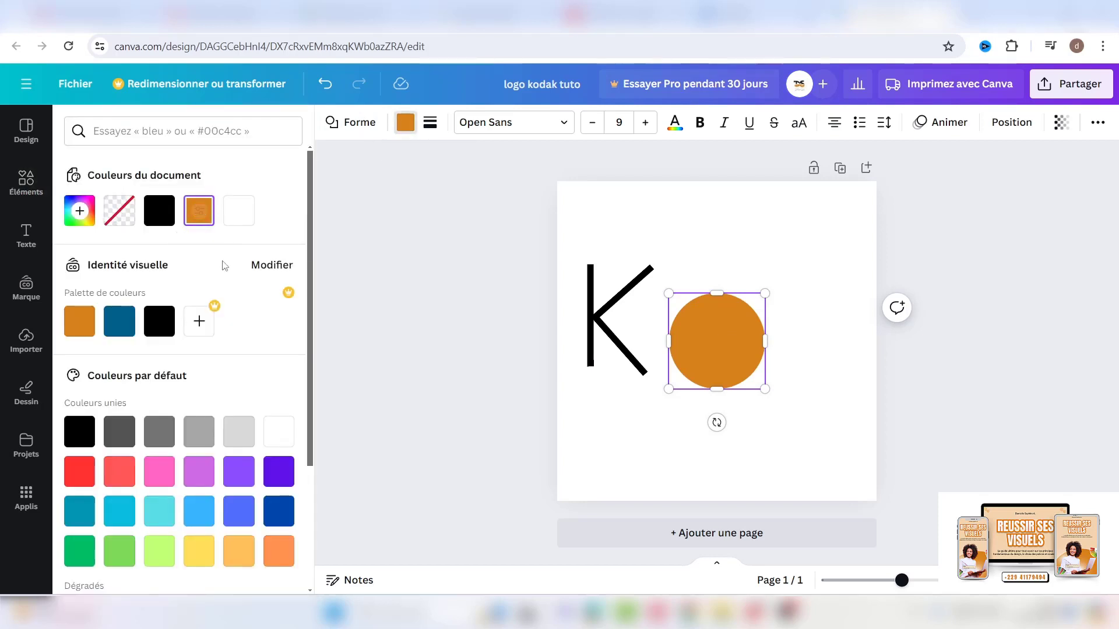
{"action": "left_click", "coordinate": [159, 211]}
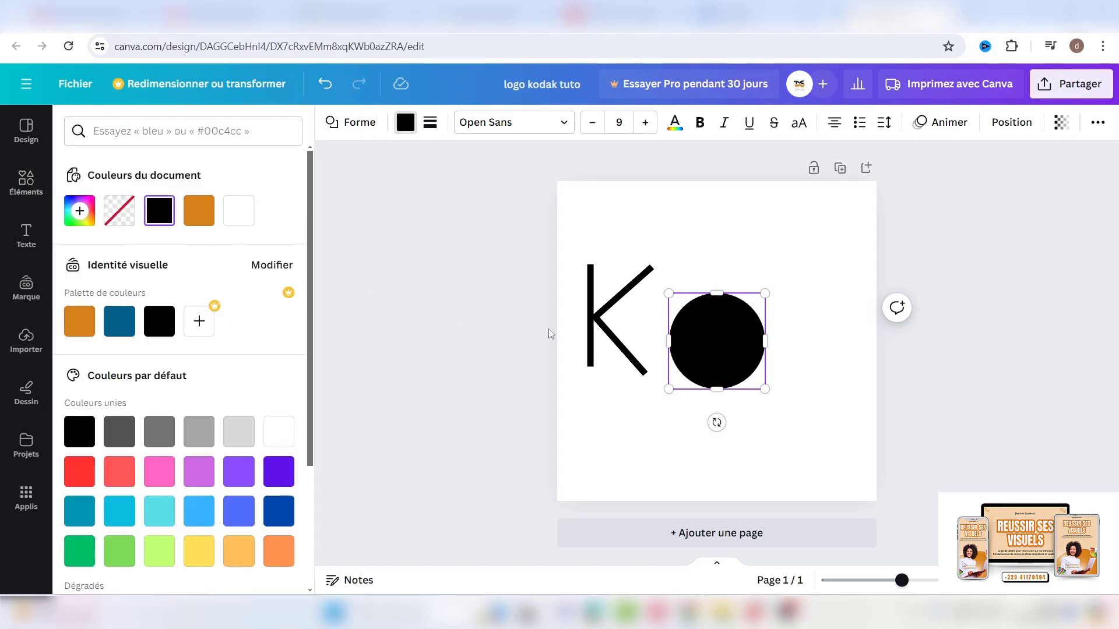
- Place the black circle right beside the K and enlarge it to match the height of the K's stem
{"action": "left_click_drag", "start_coordinate": [716, 329], "coordinate": [694, 308]}
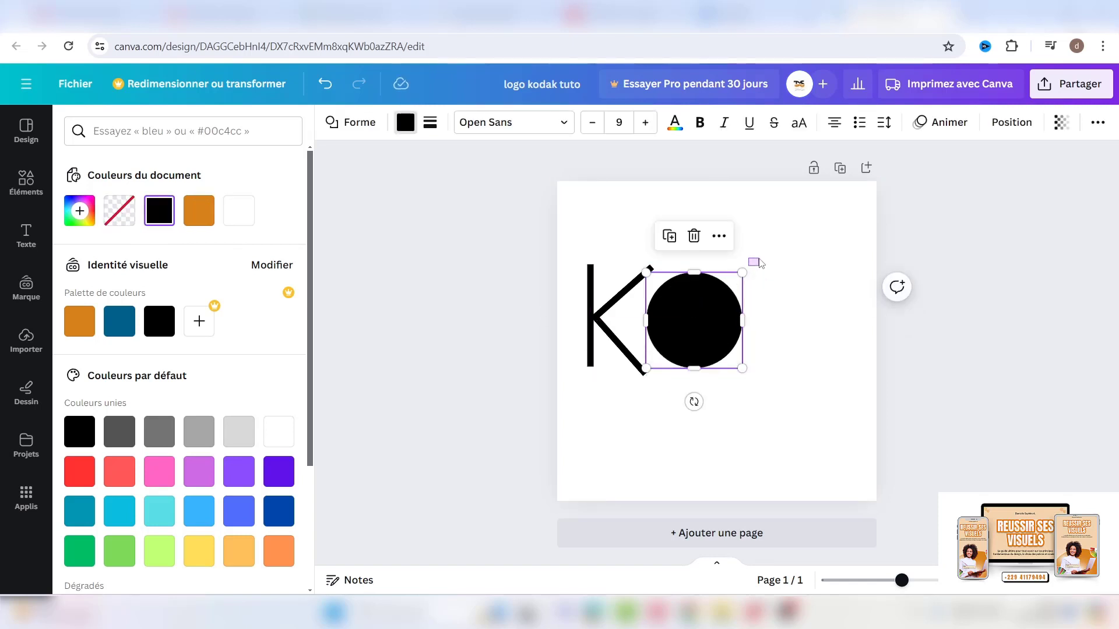
{"action": "left_click_drag", "start_coordinate": [742, 272], "coordinate": [749, 263]}
{"action": "mouse_move", "coordinate": [749, 369]}
{"action": "left_mouse_down"}
{"action": "mouse_move", "coordinate": [756, 379]}
{"action": "mouse_move", "coordinate": [748, 367]}
{"action": "left_mouse_up"}
{"action": "left_click", "coordinate": [789, 223]}
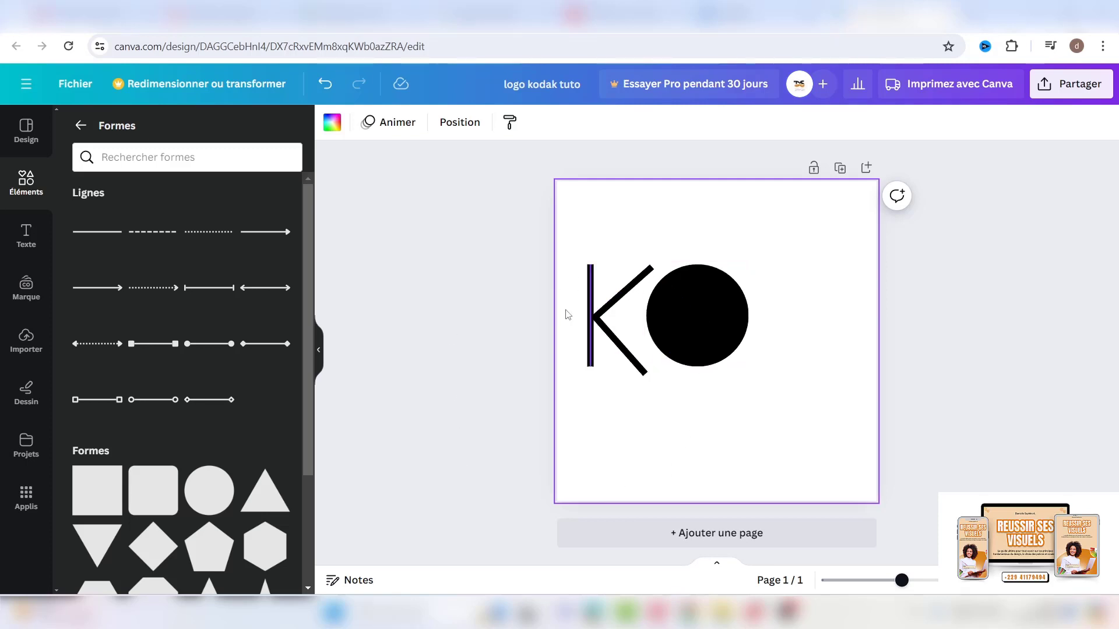
- Insert a second circle centred on the black one, shrink it concentrically and fill it white to form an O ring
{"action": "left_click", "coordinate": [201, 494]}
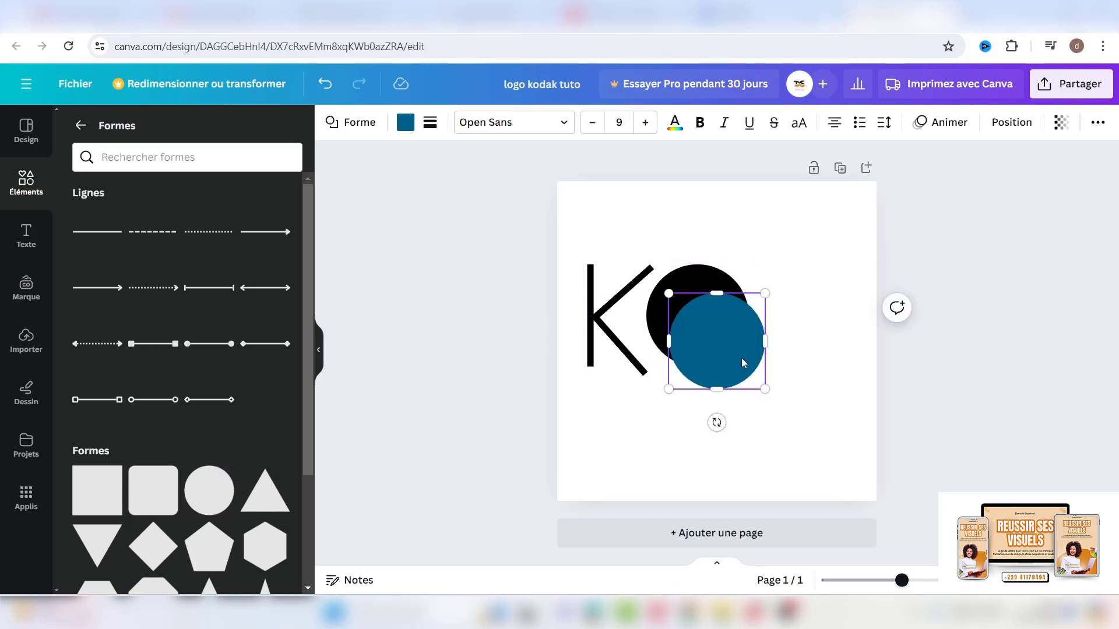
{"action": "left_click_drag", "start_coordinate": [731, 356], "coordinate": [709, 322]}
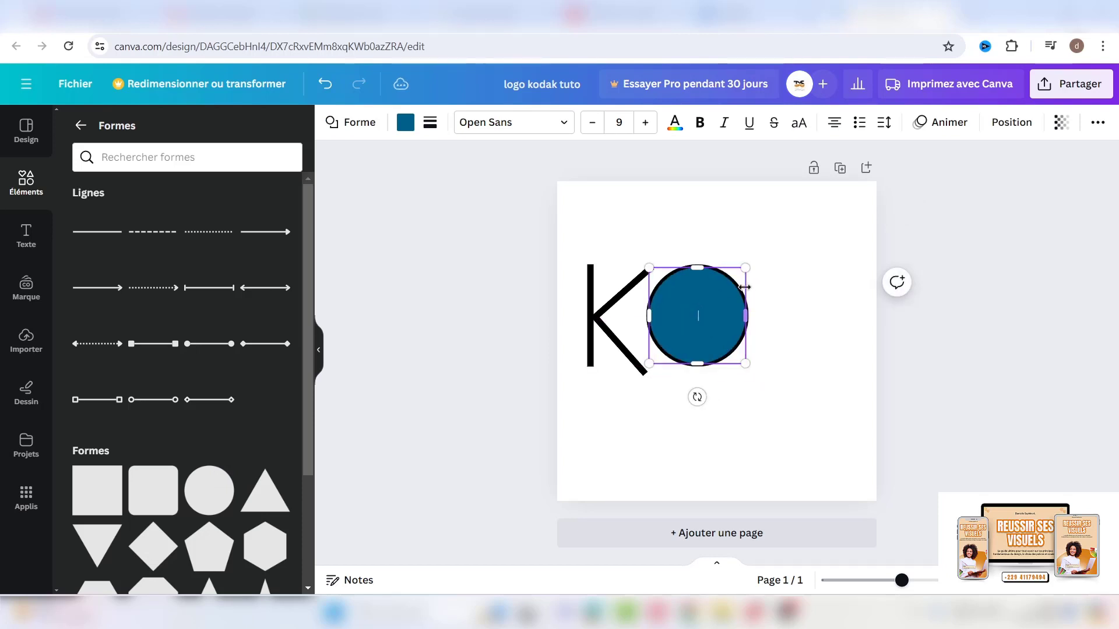
{"action": "left_click_drag", "start_coordinate": [746, 271], "coordinate": [714, 314]}
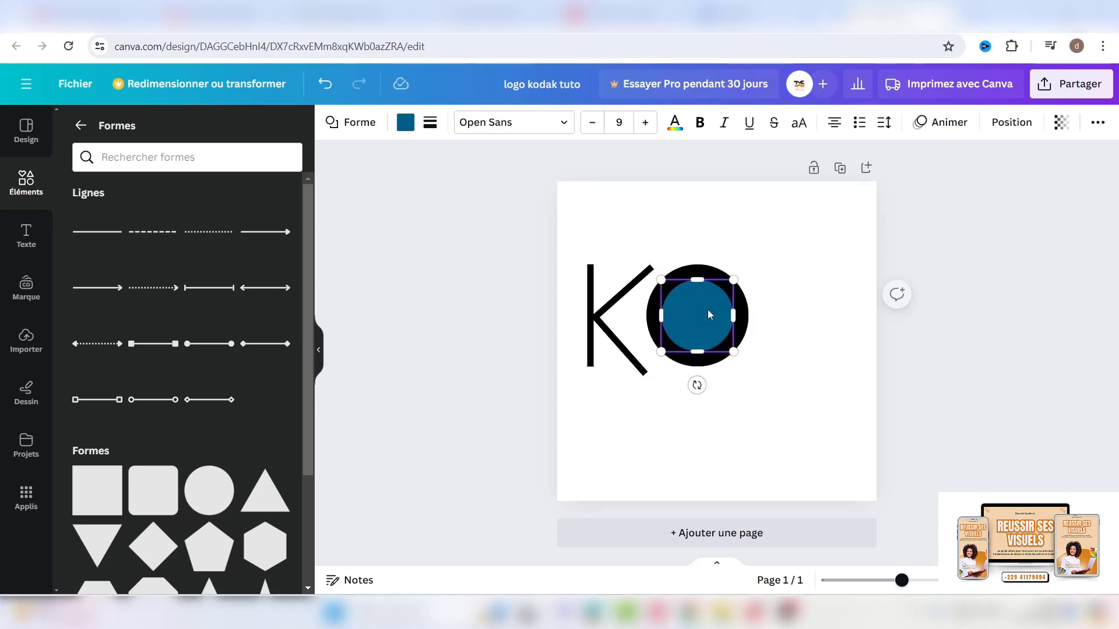
{"action": "left_click", "coordinate": [405, 122]}
{"action": "left_click", "coordinate": [251, 214]}
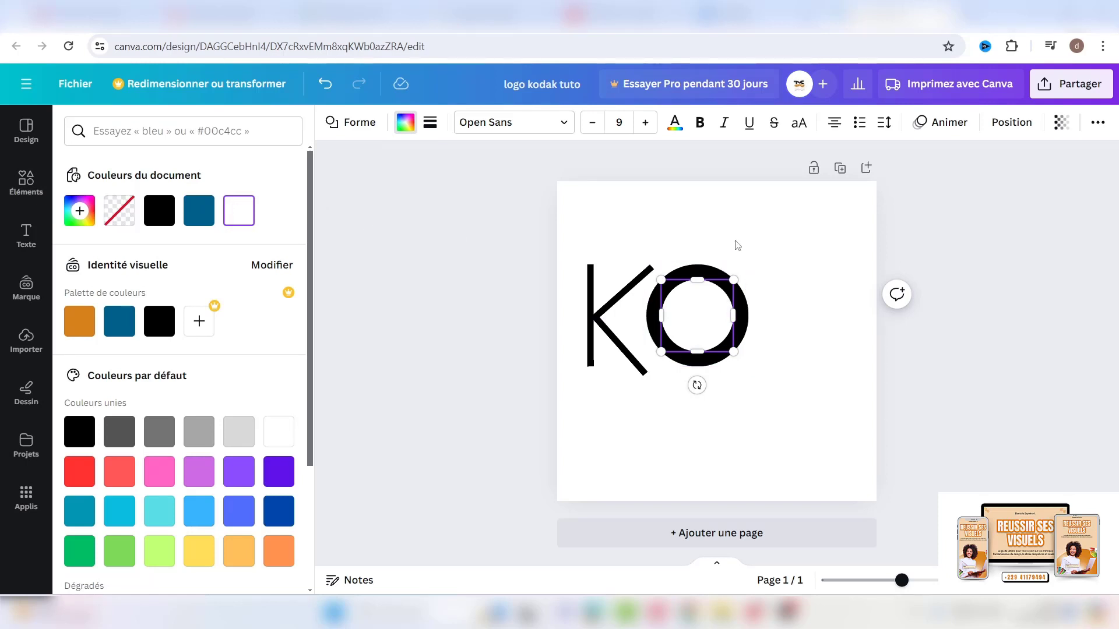
- Group the white inner circle with the black outer circle
{"action": "left_click", "coordinate": [718, 278], "text": "shift"}
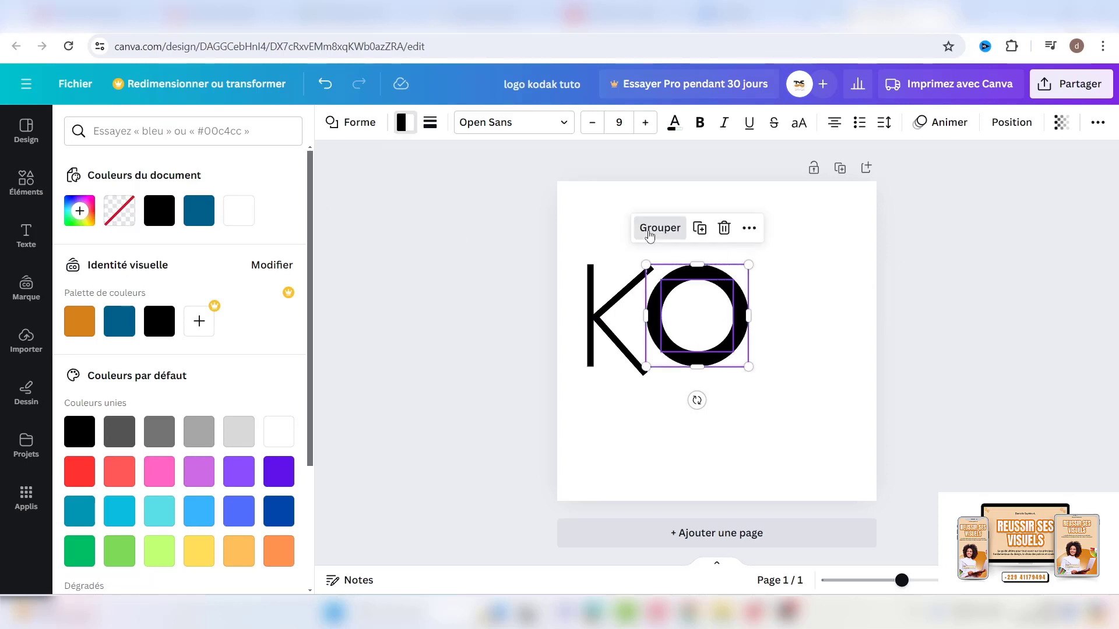
{"action": "left_click", "coordinate": [659, 228]}
{"action": "left_click", "coordinate": [823, 317]}
- Insert the shape with a flat top and rounded bottom, rotate it into a D and place it right of the O
{"action": "scroll", "coordinate": [176, 442], "scroll_direction": "down", "scroll_amount": 10}
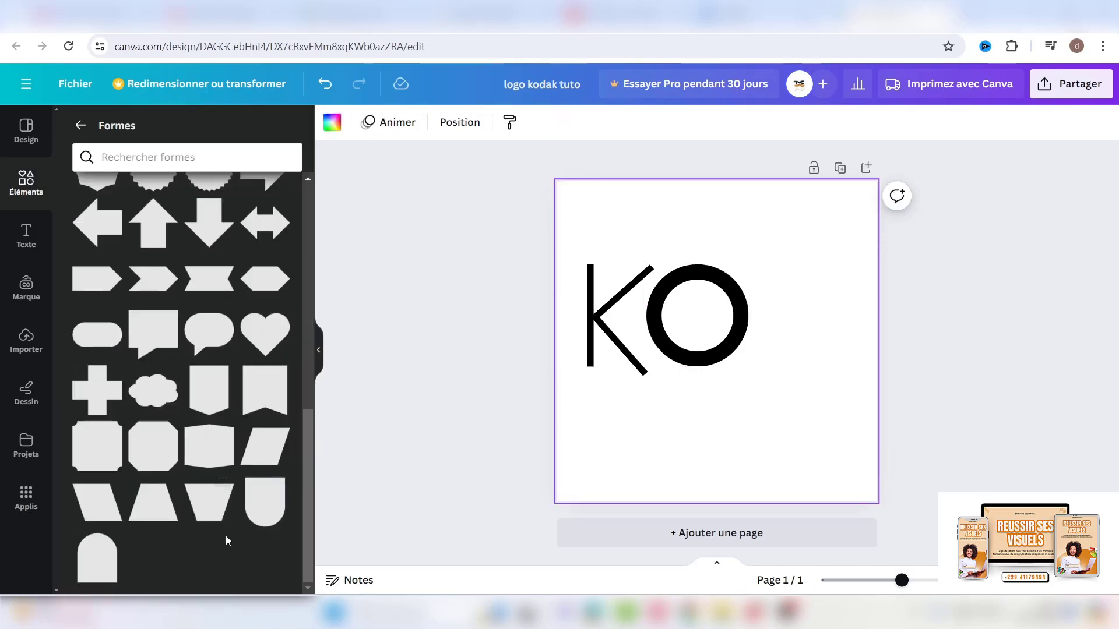
{"action": "left_click", "coordinate": [265, 506]}
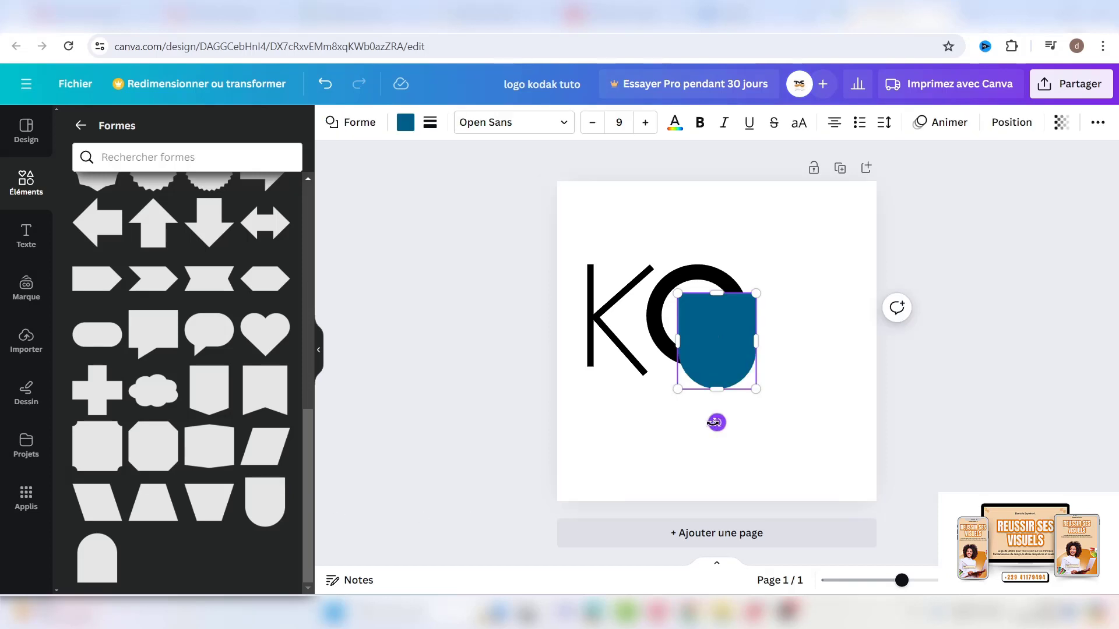
{"action": "left_click_drag", "start_coordinate": [716, 422], "coordinate": [798, 343]}
{"action": "left_click_drag", "start_coordinate": [692, 339], "coordinate": [777, 314]}
- Narrow the blue D shape and scale it up to match the height of the O
{"action": "left_click_drag", "start_coordinate": [849, 315], "coordinate": [810, 322]}
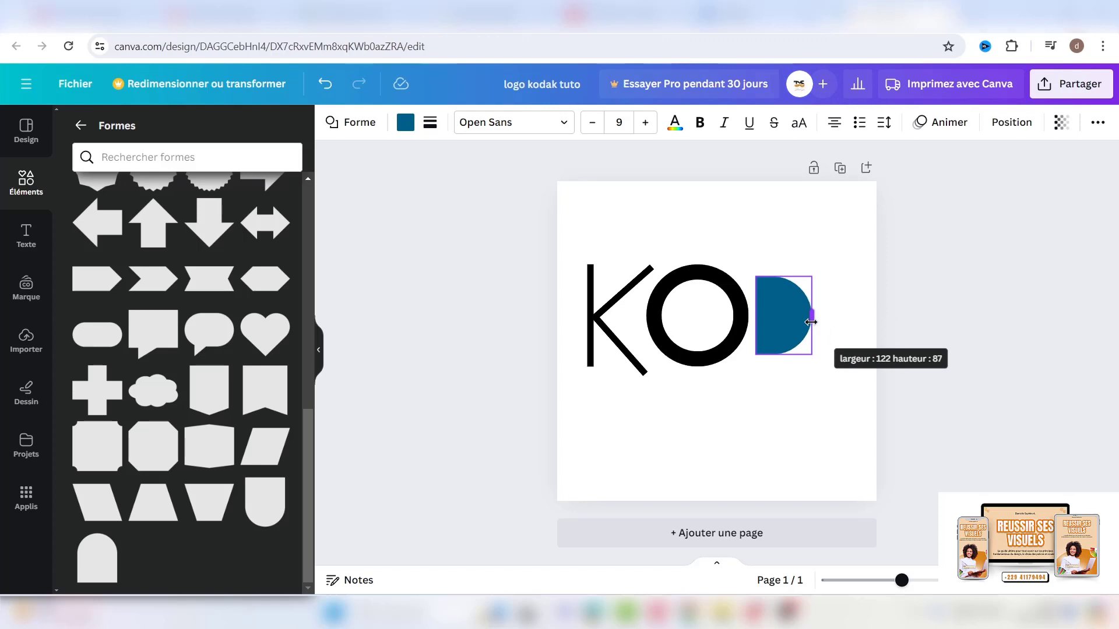
{"action": "left_click_drag", "start_coordinate": [812, 278], "coordinate": [823, 266]}
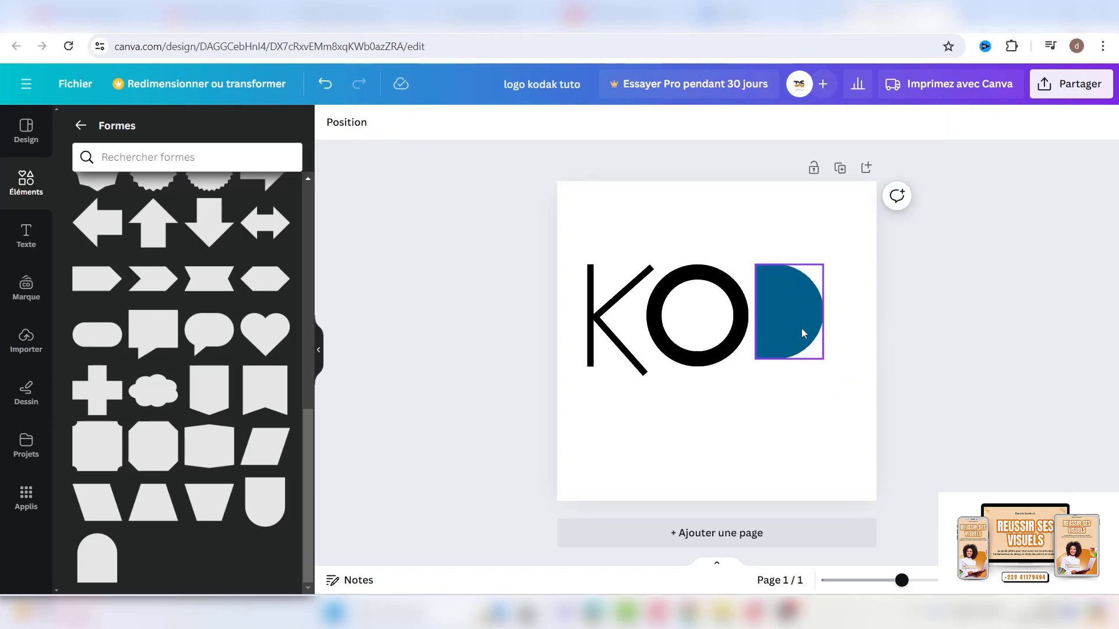
{"action": "mouse_move", "coordinate": [823, 358]}
{"action": "left_mouse_down"}
{"action": "mouse_move", "coordinate": [835, 377]}
{"action": "mouse_move", "coordinate": [829, 367]}
{"action": "left_mouse_up"}
{"action": "left_click", "coordinate": [719, 409]}
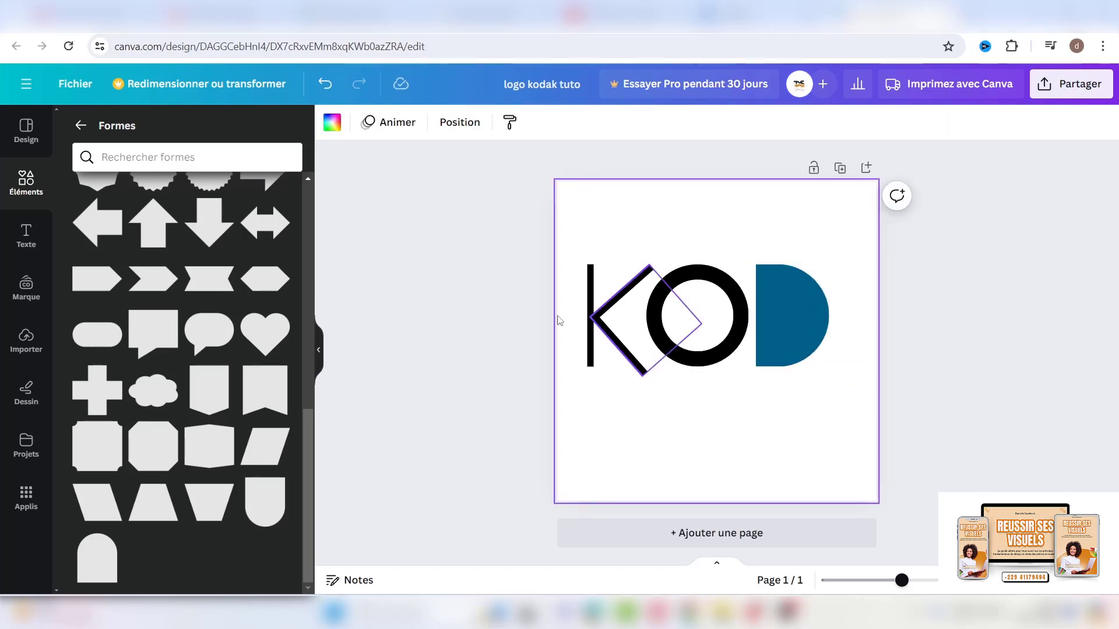
- Select the K, O and D together, scale them down proportionally and reposition them toward the page's left half
{"action": "left_click_drag", "start_coordinate": [466, 224], "coordinate": [743, 347]}
{"action": "left_click_drag", "start_coordinate": [580, 232], "coordinate": [796, 361]}
{"action": "left_click_drag", "start_coordinate": [717, 303], "coordinate": [721, 340]}
{"action": "left_click", "coordinate": [657, 230]}
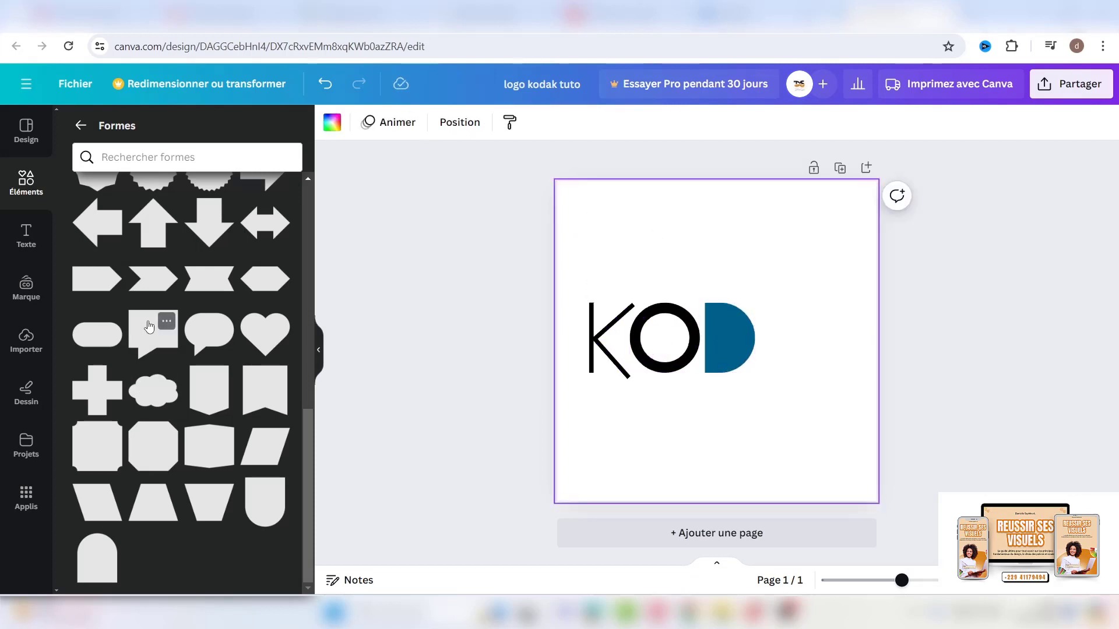
- Insert a triangle as the A, place it just right of the D and scale it to the D's height
{"action": "scroll", "coordinate": [149, 326], "scroll_direction": "up", "scroll_amount": 5}
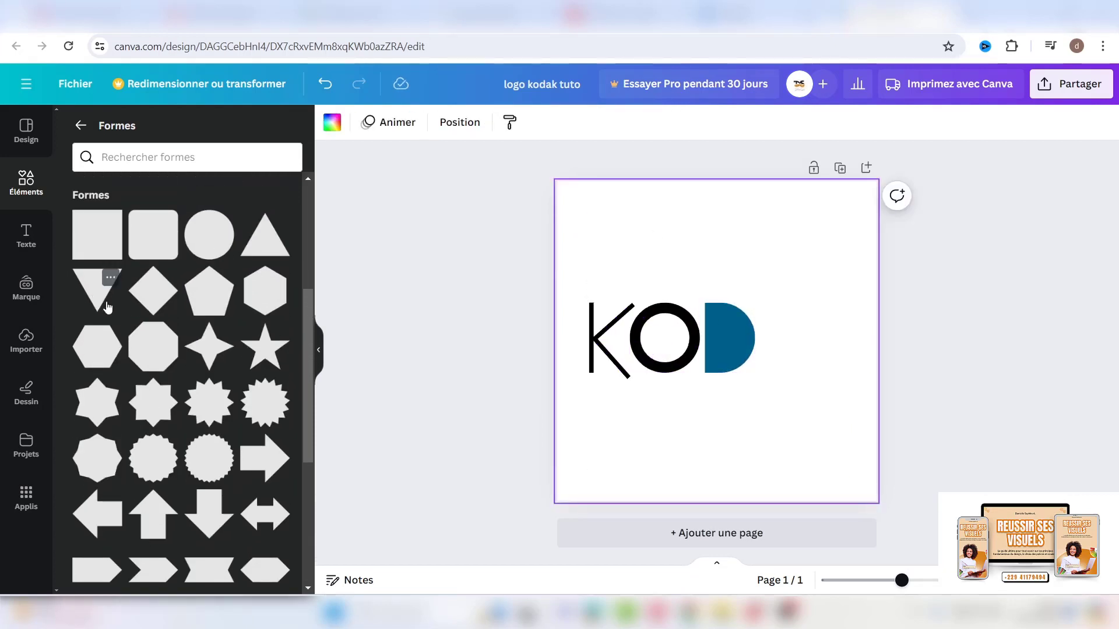
{"action": "left_click", "coordinate": [268, 242]}
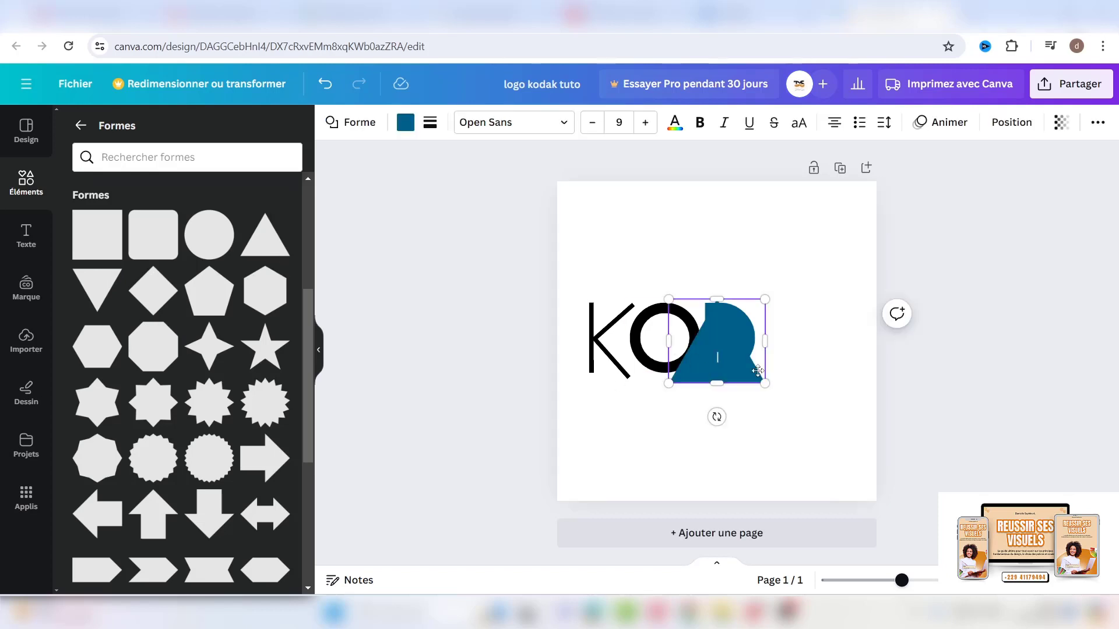
{"action": "left_click_drag", "start_coordinate": [758, 372], "coordinate": [786, 356]}
{"action": "left_click_drag", "start_coordinate": [850, 289], "coordinate": [835, 303]}
- Duplicate the first K, place the copy right of the triangle A and scale it down slightly
{"action": "left_click_drag", "start_coordinate": [552, 306], "coordinate": [836, 336]}
{"action": "left_click", "coordinate": [640, 277]}
{"action": "left_click", "coordinate": [802, 263]}
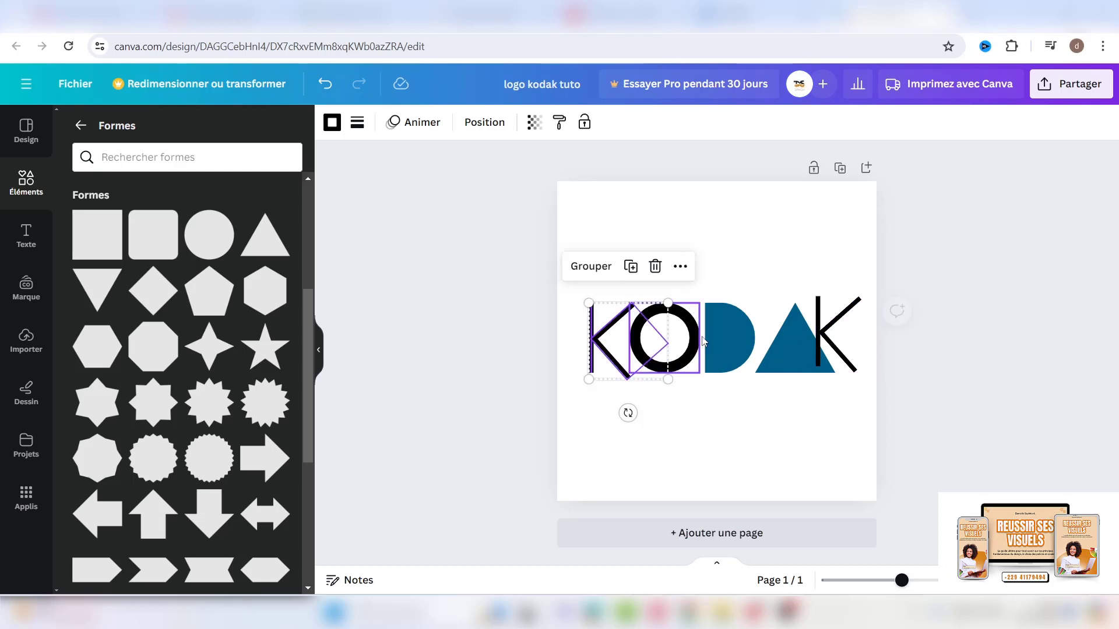
{"action": "left_click_drag", "start_coordinate": [830, 340], "coordinate": [849, 348]}
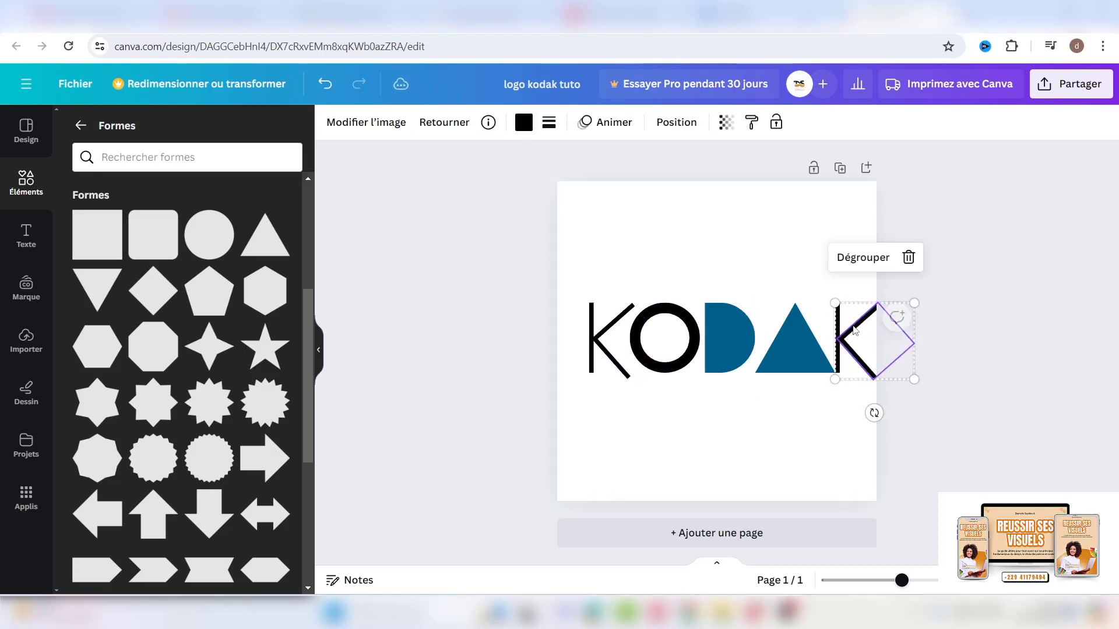
{"action": "mouse_move", "coordinate": [912, 379]}
{"action": "left_mouse_down"}
{"action": "mouse_move", "coordinate": [893, 362]}
{"action": "mouse_move", "coordinate": [903, 368]}
{"action": "left_mouse_up"}
- Scale all five letters down together to about 421 by 103, and enlarge the final K to match the first one
{"action": "left_click_drag", "start_coordinate": [511, 260], "coordinate": [872, 437]}
{"action": "left_click_drag", "start_coordinate": [903, 379], "coordinate": [859, 369]}
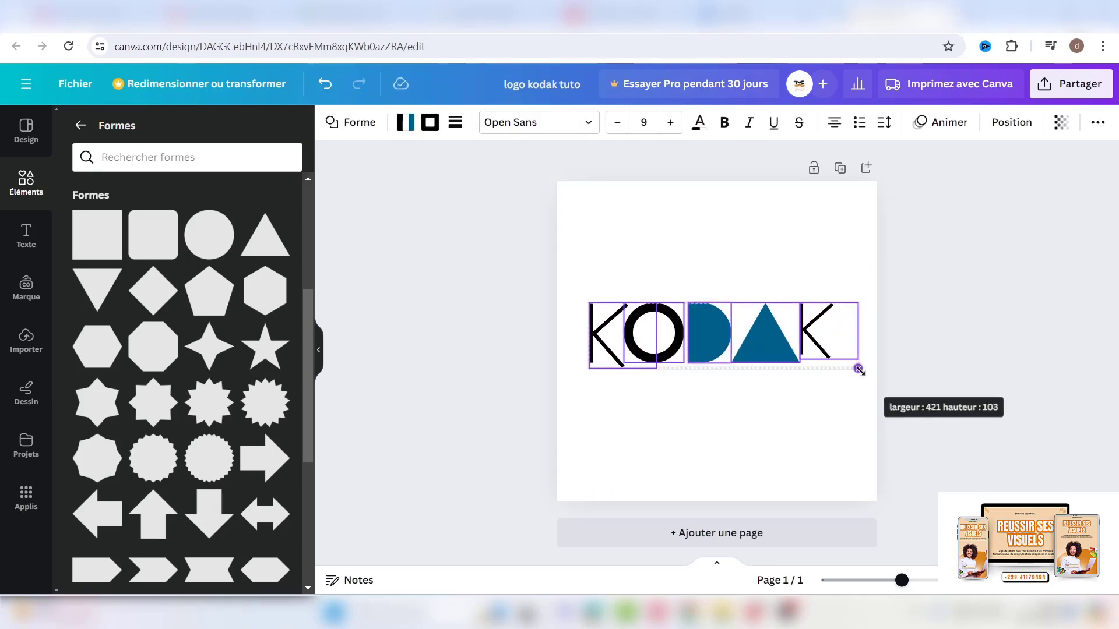
{"action": "mouse_move", "coordinate": [817, 330]}
{"action": "left_mouse_down"}
{"action": "mouse_move", "coordinate": [832, 333]}
{"action": "mouse_move", "coordinate": [820, 327]}
{"action": "left_mouse_up"}
{"action": "left_click_drag", "start_coordinate": [862, 360], "coordinate": [872, 371]}
{"action": "left_click", "coordinate": [715, 404]}
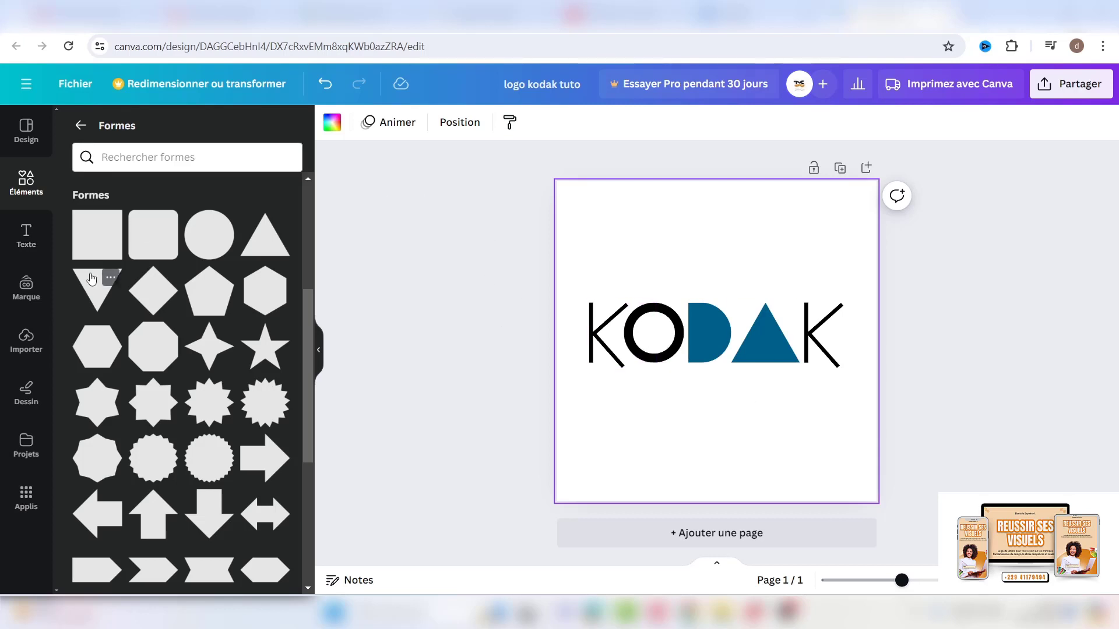
- Duplicate the blue D shape and colour the original D black
{"action": "left_click", "coordinate": [704, 330]}
{"action": "left_click", "coordinate": [684, 266]}
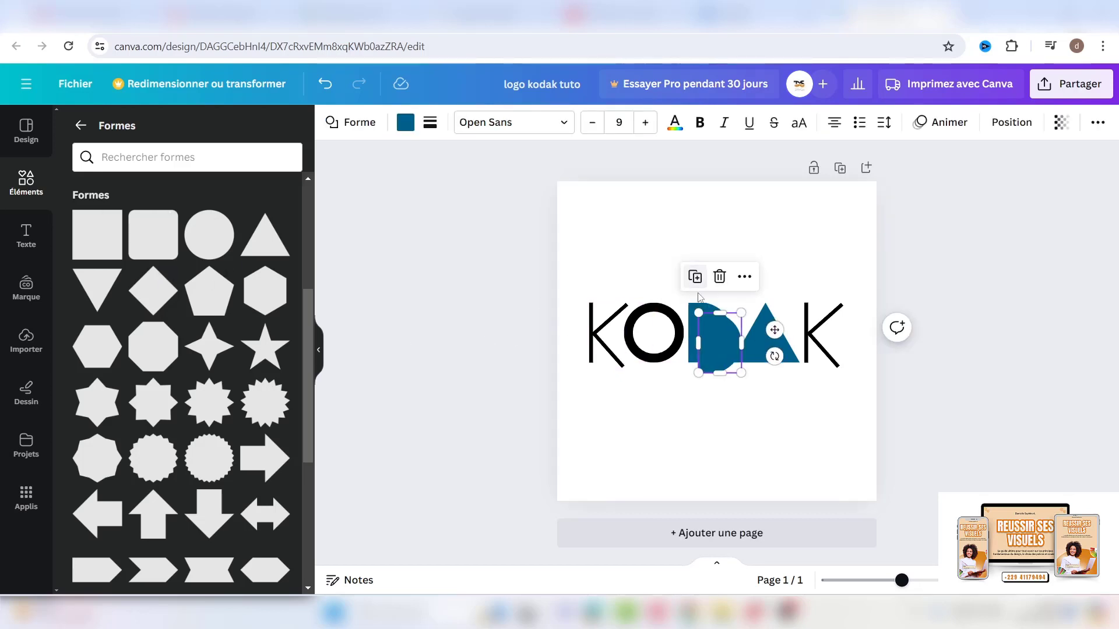
{"action": "left_click", "coordinate": [690, 304]}
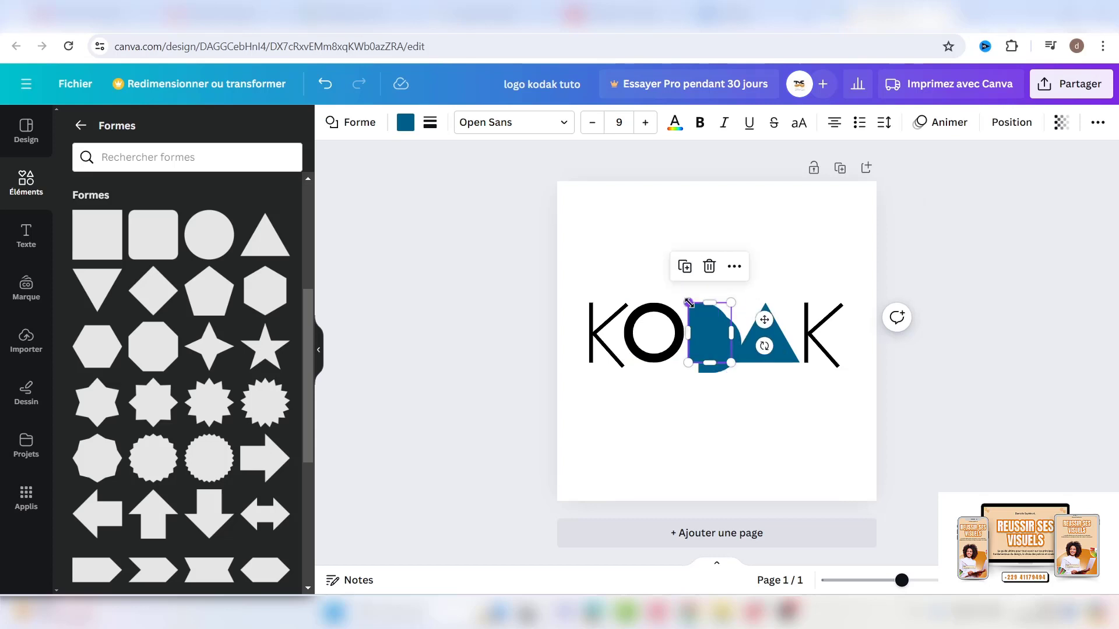
{"action": "left_click", "coordinate": [406, 122]}
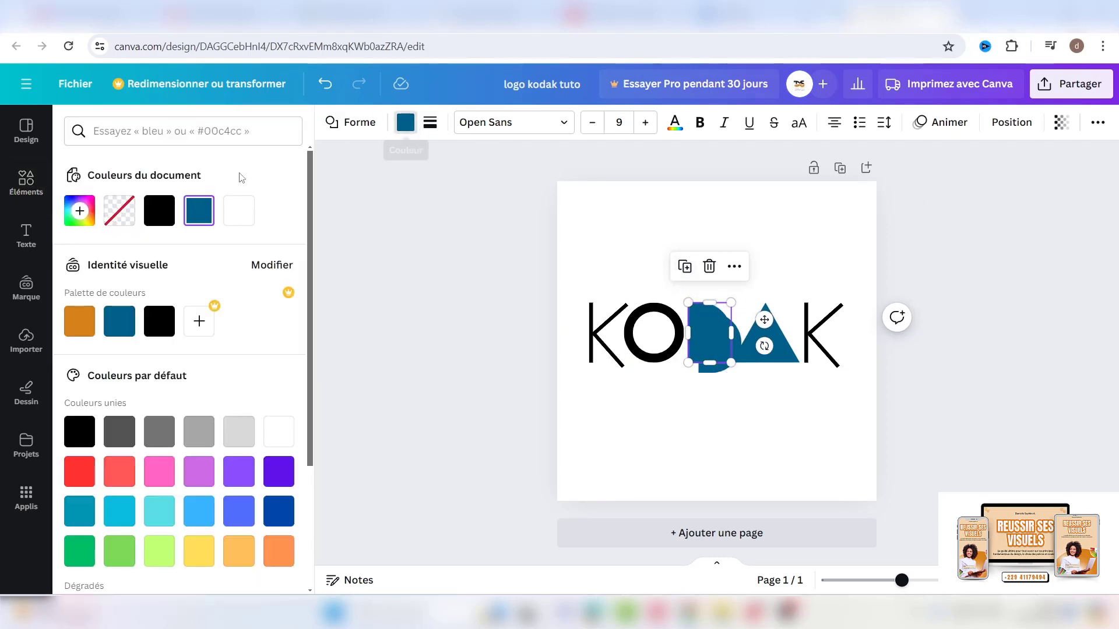
{"action": "left_click", "coordinate": [159, 211]}
{"action": "left_click", "coordinate": [725, 406]}
- Colour the duplicated D white and scale it down to fit inside the black D as its inner cut-out
{"action": "left_click", "coordinate": [719, 358]}
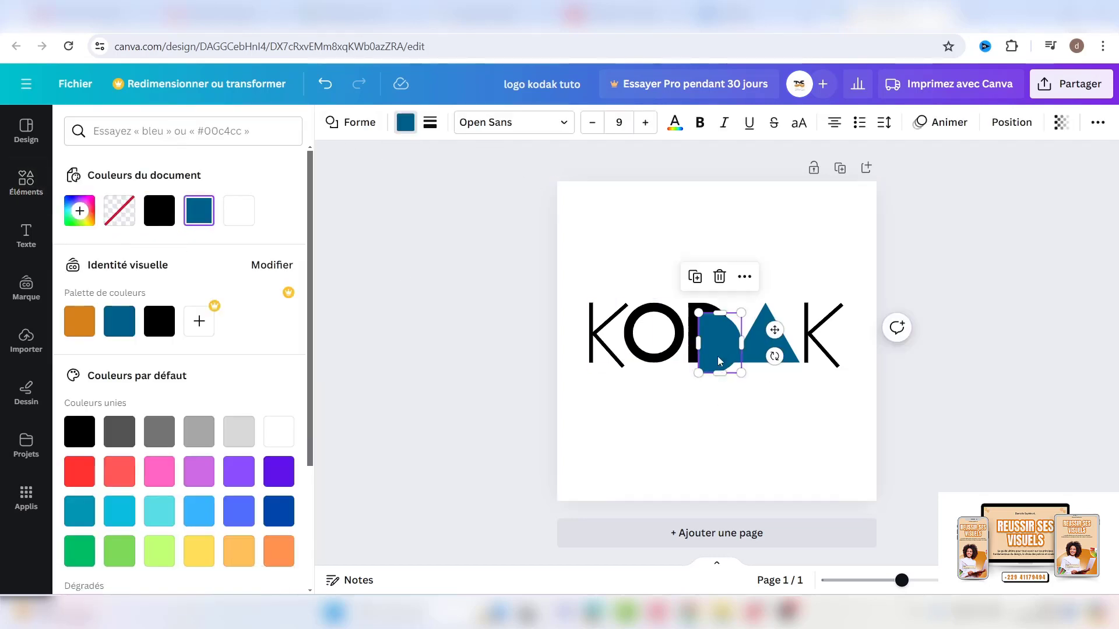
{"action": "left_click", "coordinate": [235, 215]}
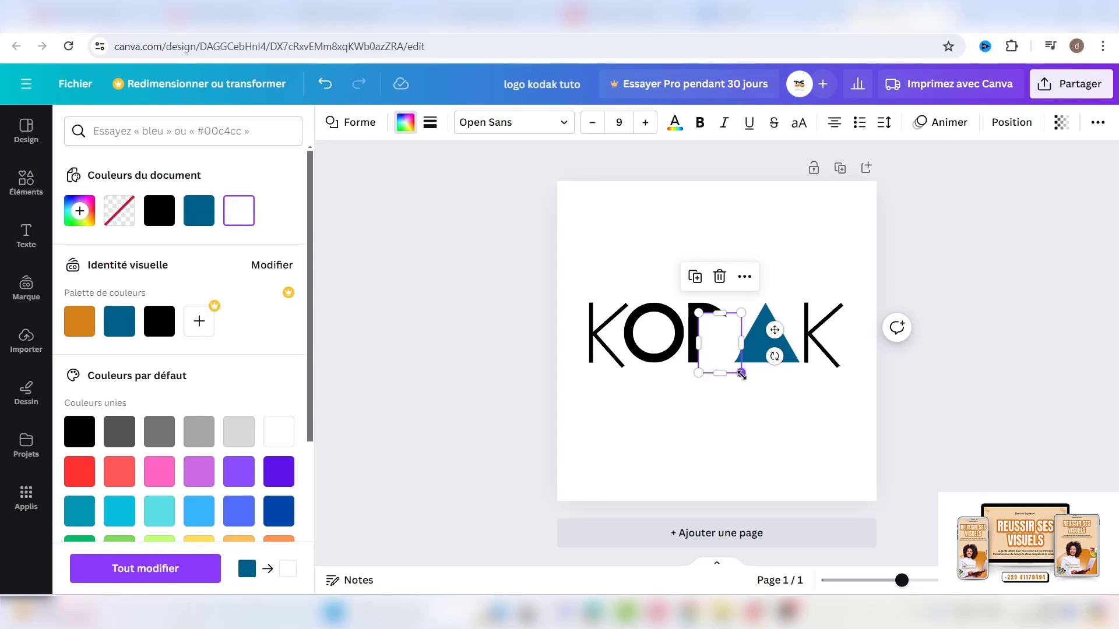
{"action": "left_click_drag", "start_coordinate": [740, 373], "coordinate": [715, 338]}
{"action": "left_click", "coordinate": [750, 424]}
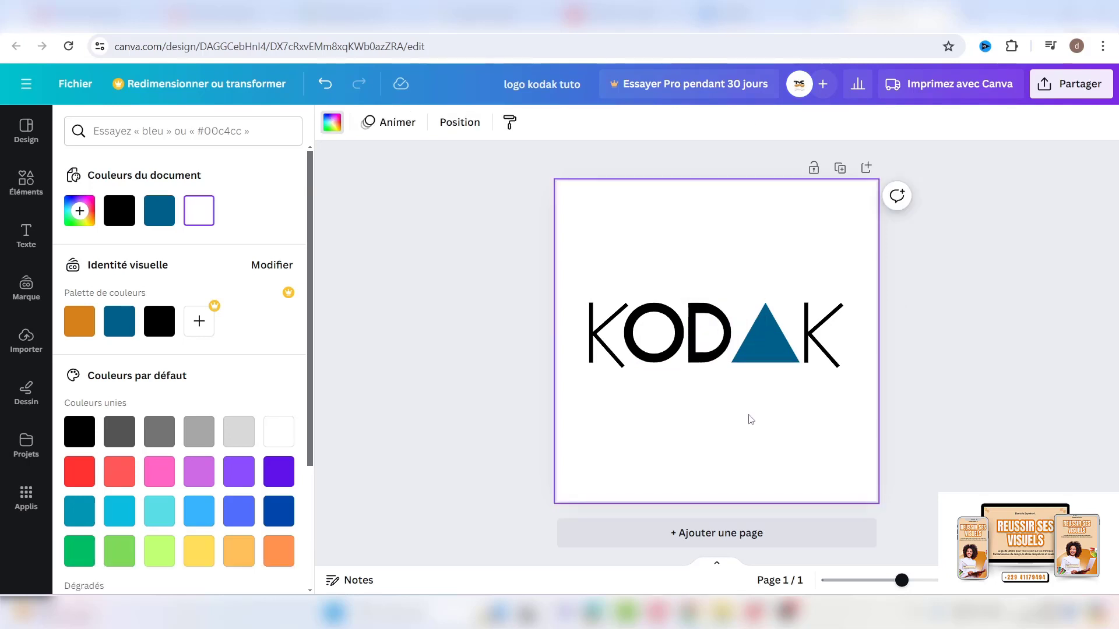
- Duplicate the blue triangle, colour the copy white and scale it down to sit centred inside the original
{"action": "left_click", "coordinate": [757, 349]}
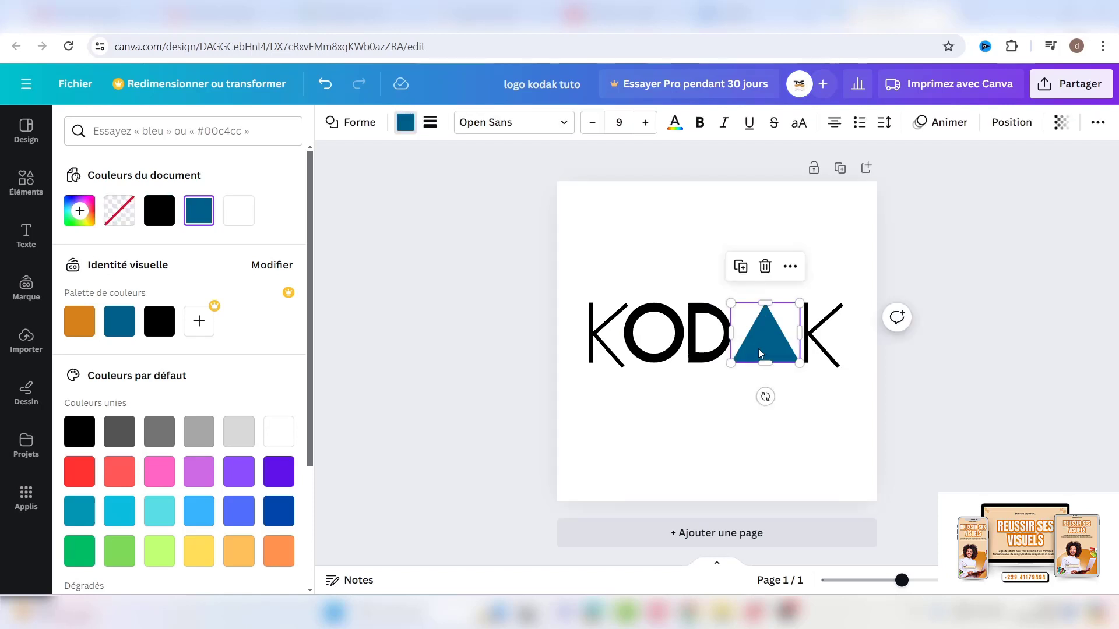
{"action": "left_click", "coordinate": [740, 266]}
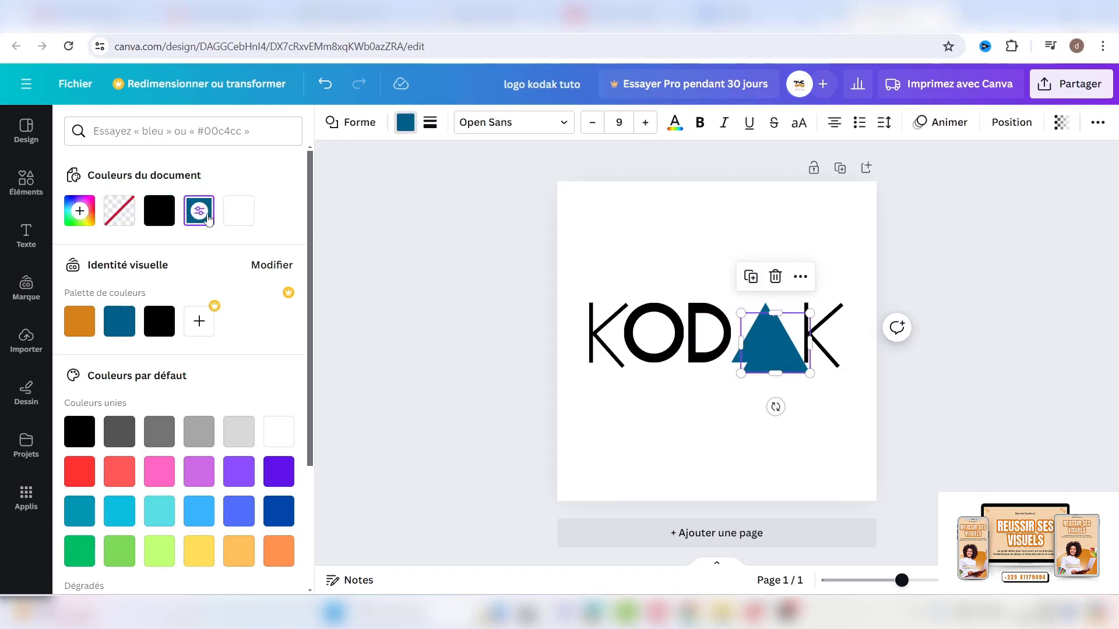
{"action": "left_click", "coordinate": [238, 210]}
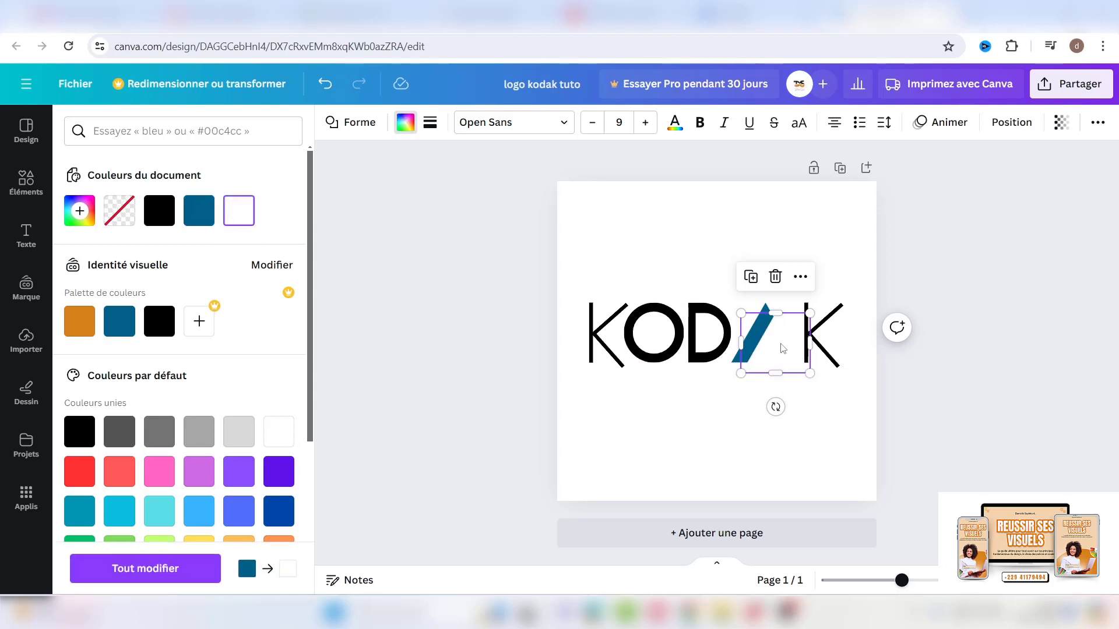
{"action": "left_click_drag", "start_coordinate": [809, 375], "coordinate": [770, 345]}
{"action": "left_click", "coordinate": [678, 409]}
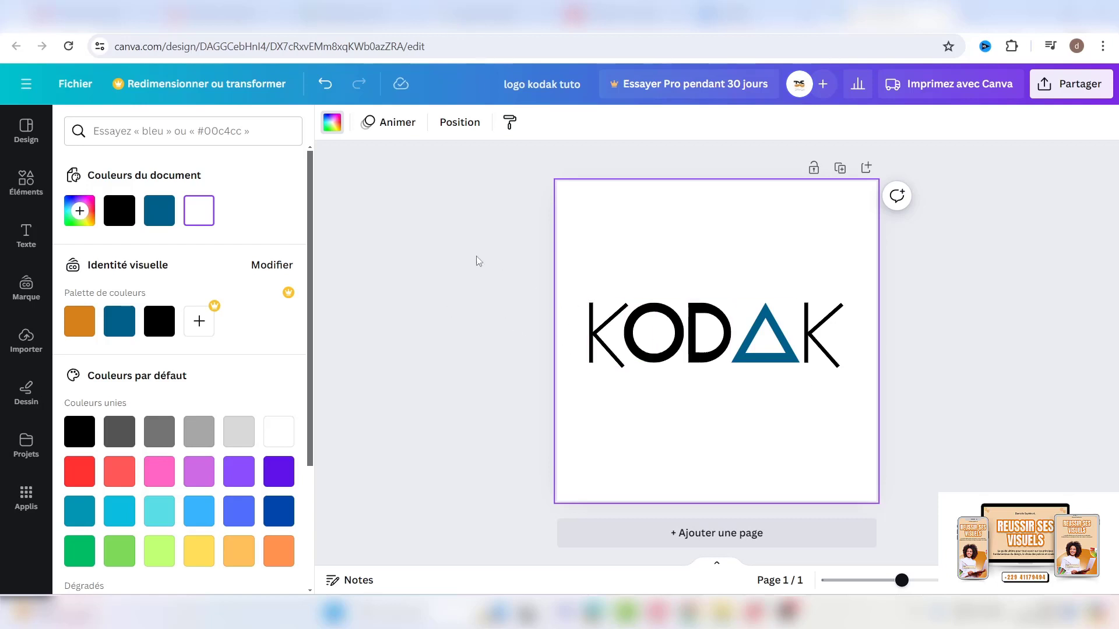
- Select the whole lettering and recolour its O, D and A shapes orange from the brand palette
{"action": "left_click_drag", "start_coordinate": [477, 245], "coordinate": [850, 376]}
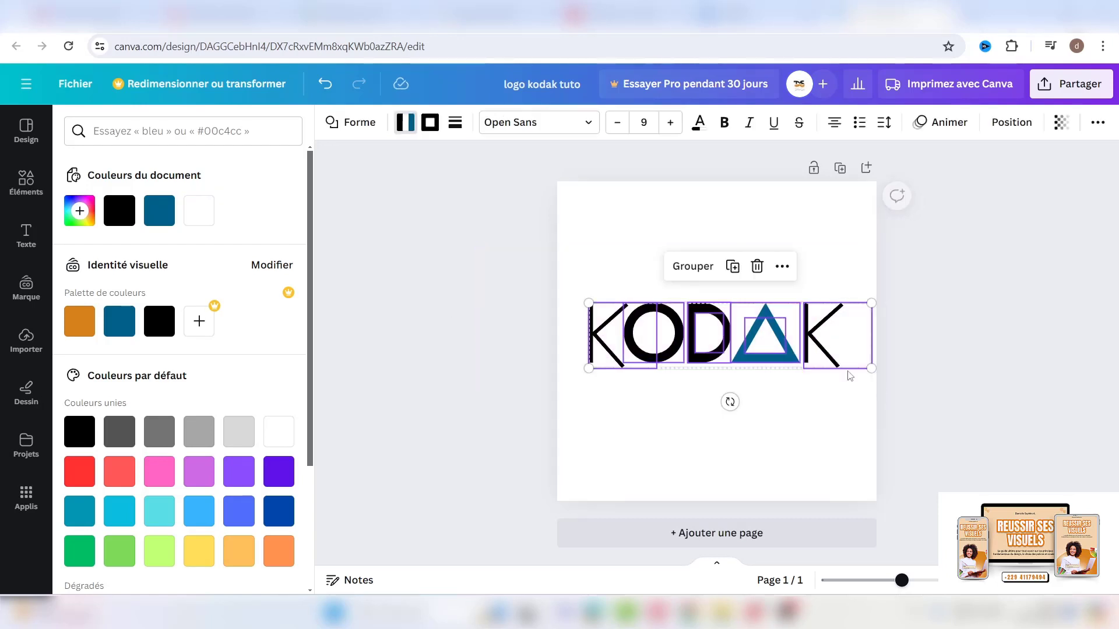
{"action": "left_click", "coordinate": [66, 327]}
{"action": "left_click", "coordinate": [622, 426]}
- Colour the vertical stems of both Ks orange and their angled strokes blue #00618a
{"action": "left_click", "coordinate": [589, 321]}
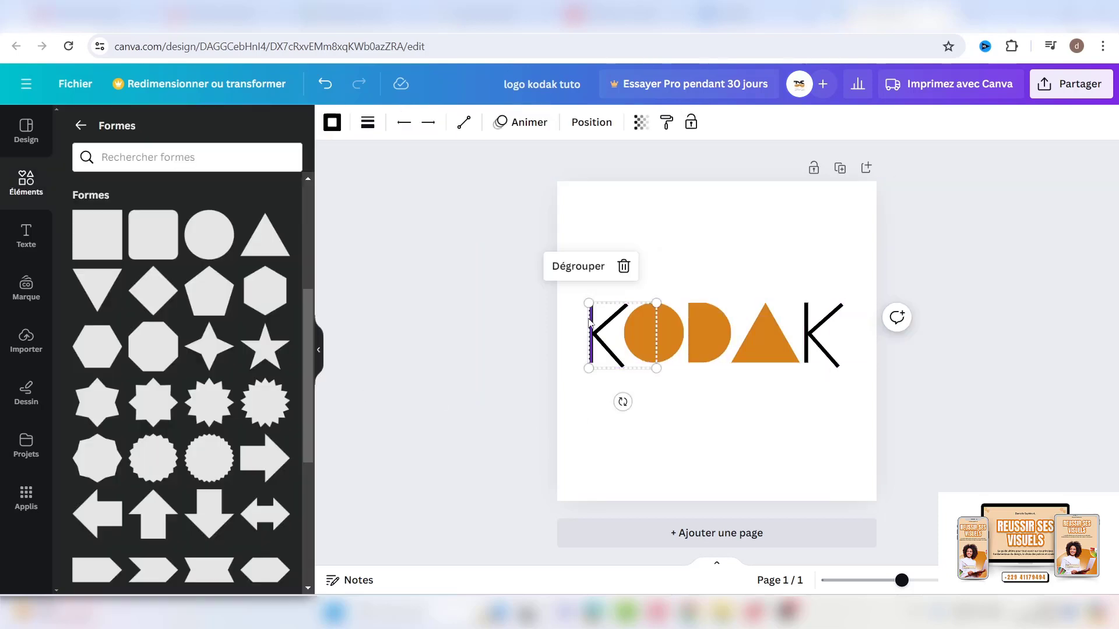
{"action": "left_click", "coordinate": [332, 122]}
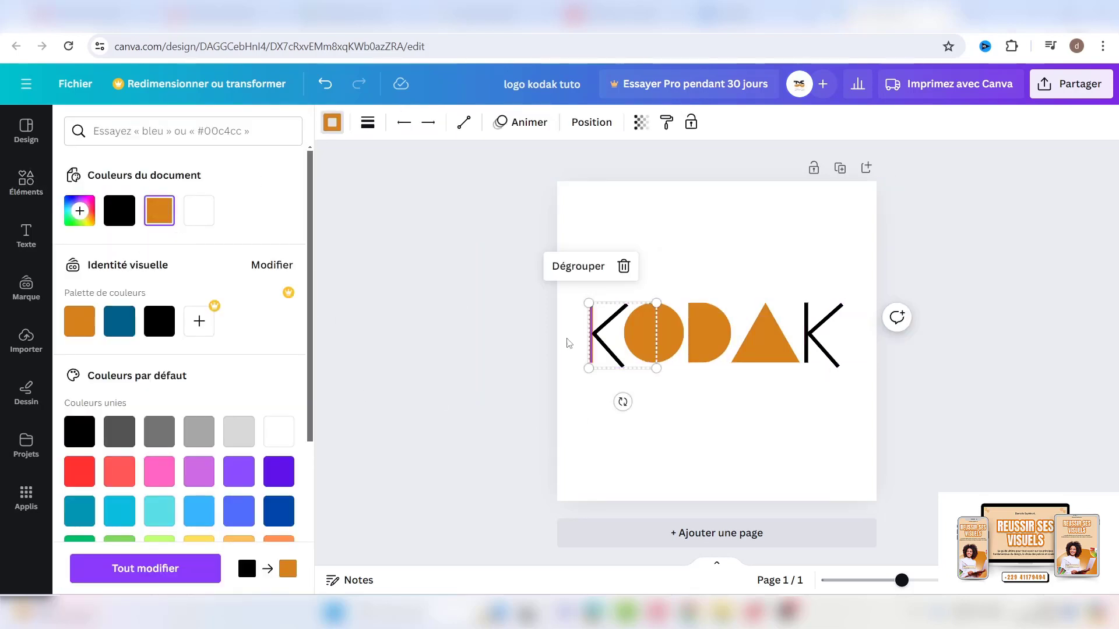
{"action": "left_click", "coordinate": [610, 330]}
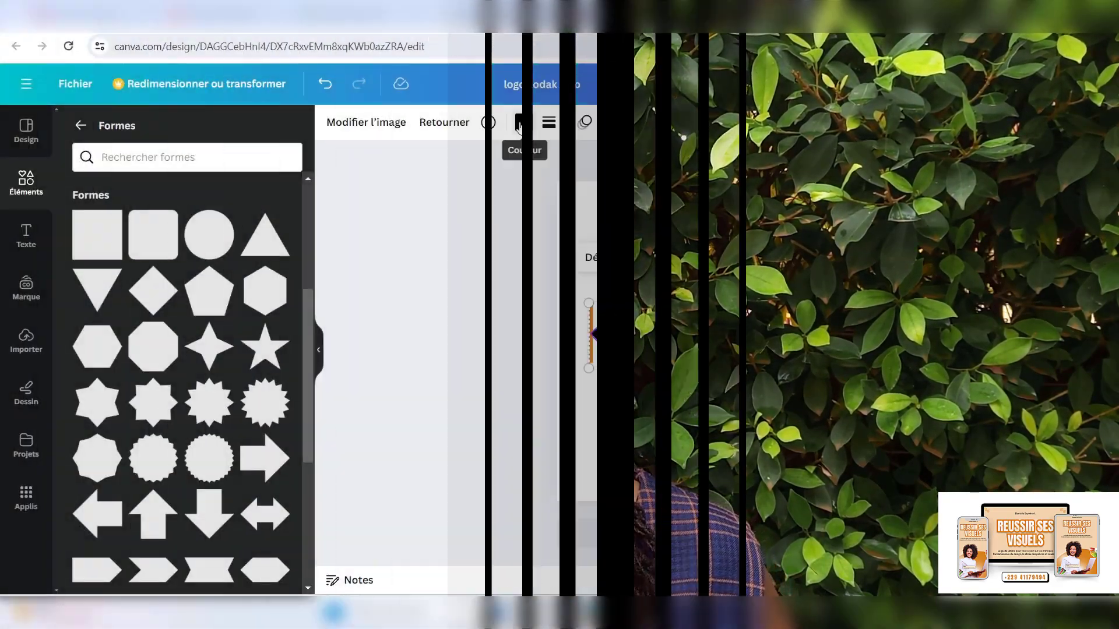
{"action": "left_click", "coordinate": [518, 122]}
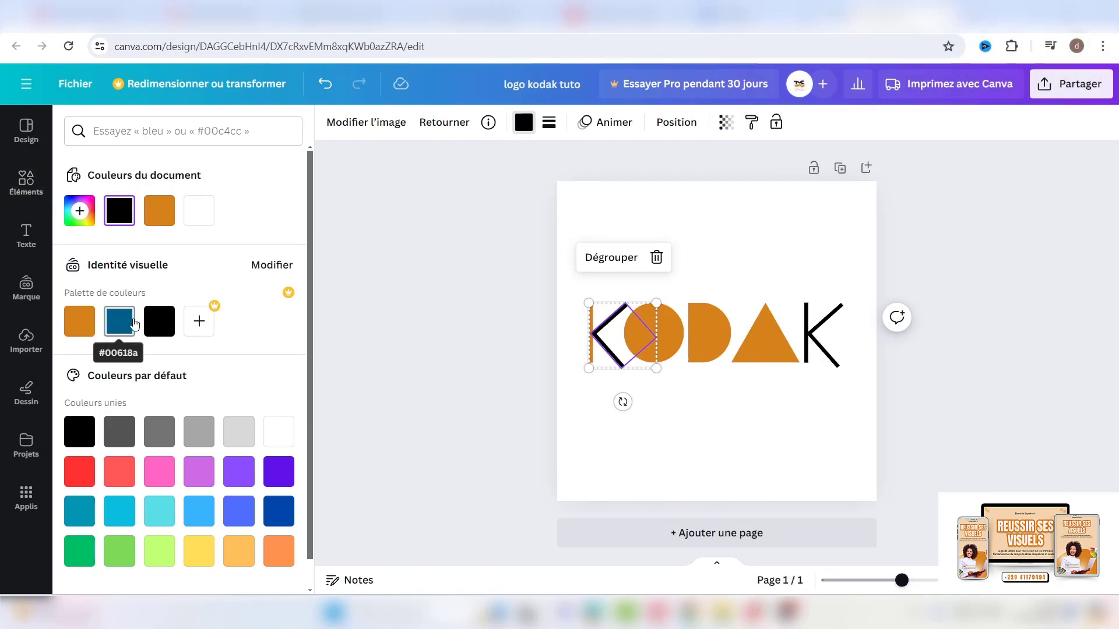
{"action": "left_click", "coordinate": [119, 321]}
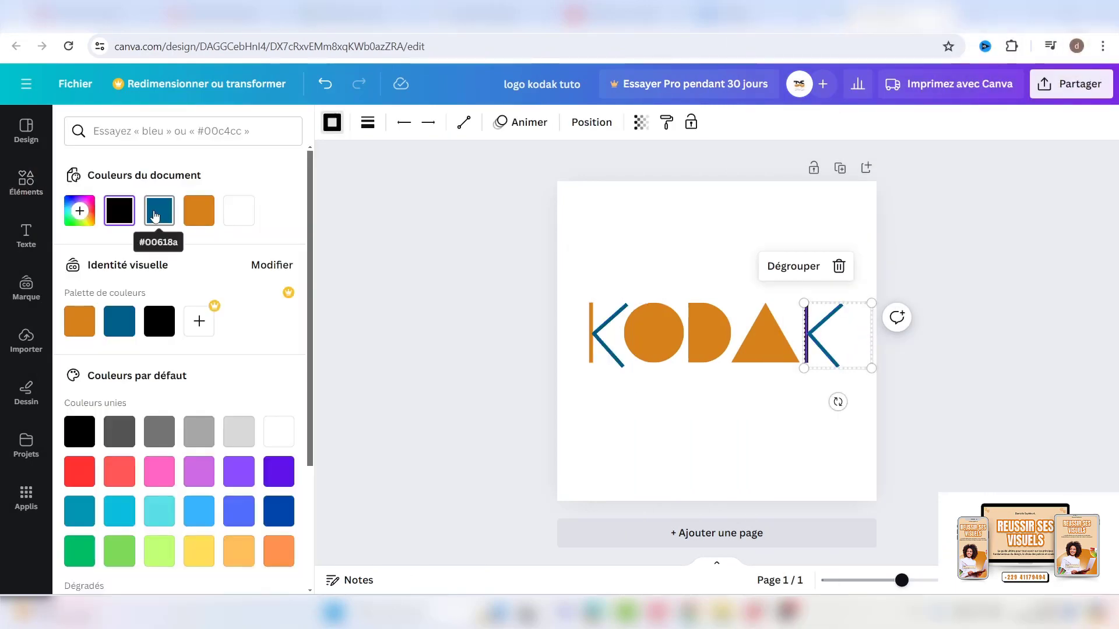
{"action": "left_click", "coordinate": [618, 437]}
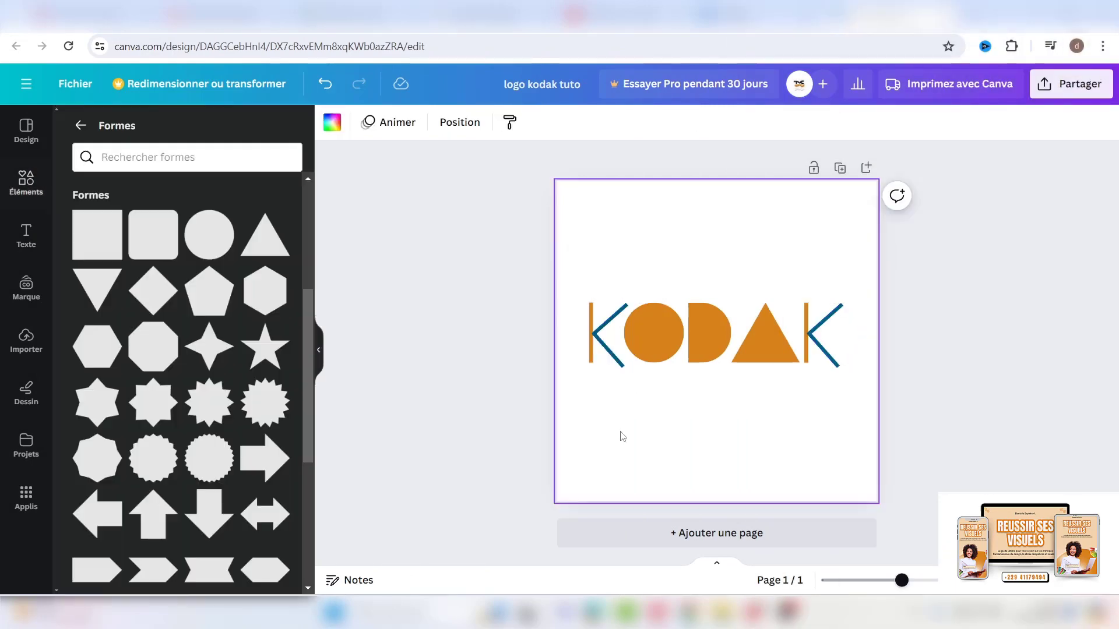
- Recolour the inner shapes of the D and the A white
{"action": "left_click", "coordinate": [651, 337]}
{"action": "left_click", "coordinate": [405, 122]}
{"action": "left_click", "coordinate": [278, 211]}
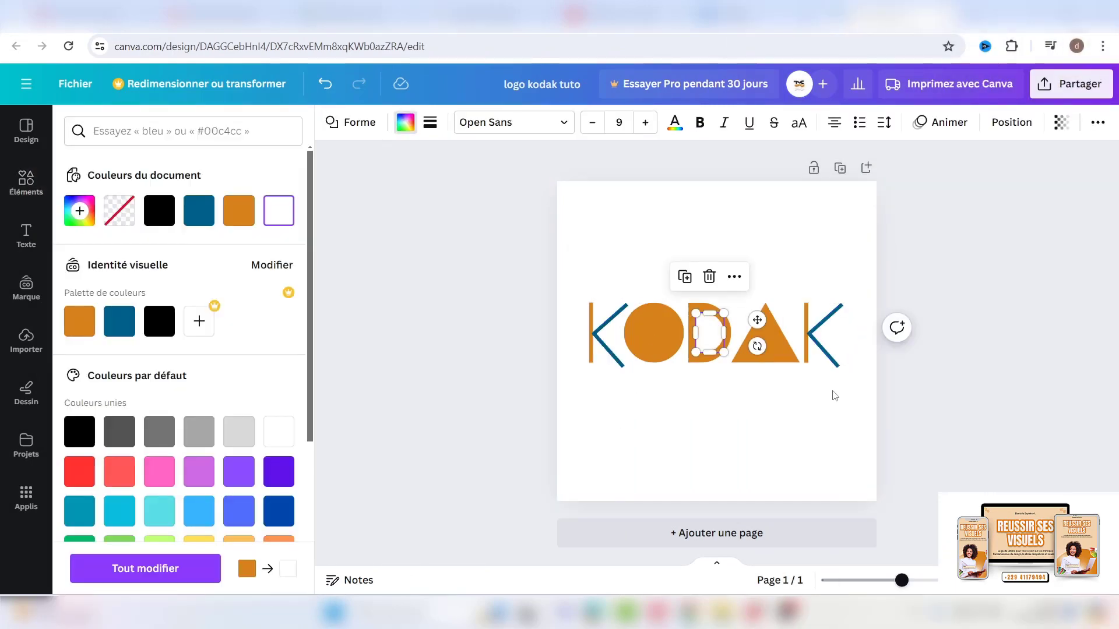
{"action": "left_click", "coordinate": [764, 339]}
{"action": "left_click", "coordinate": [279, 211]}
{"action": "left_click", "coordinate": [644, 408]}
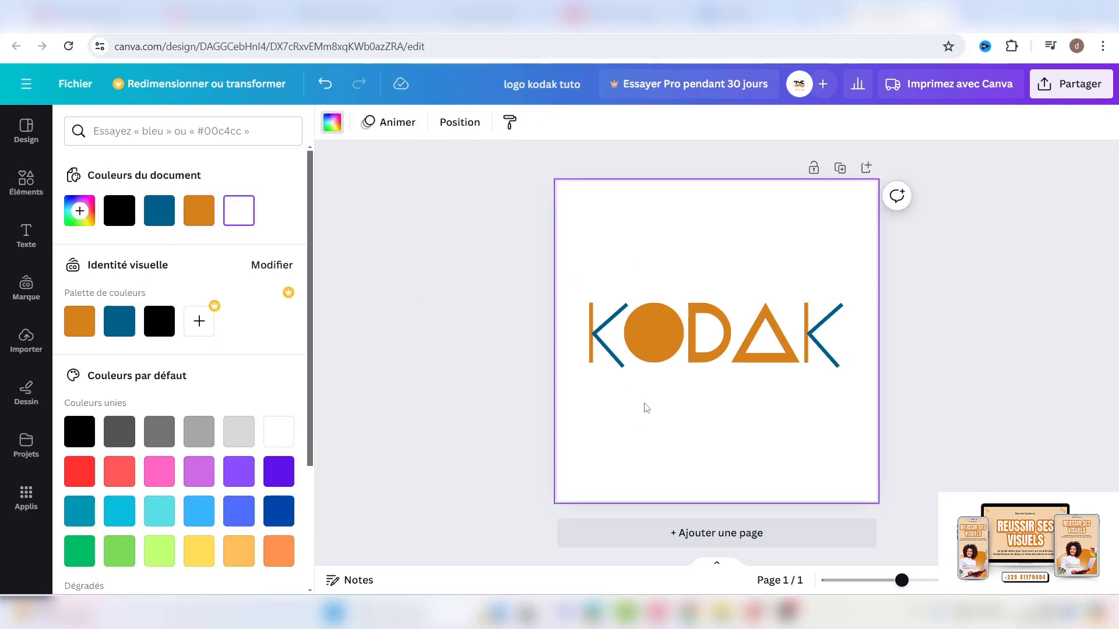
- Recolour the O's inner circle white and scale the whole lettering down slightly
{"action": "left_click", "coordinate": [651, 338]}
{"action": "left_click", "coordinate": [402, 123]}
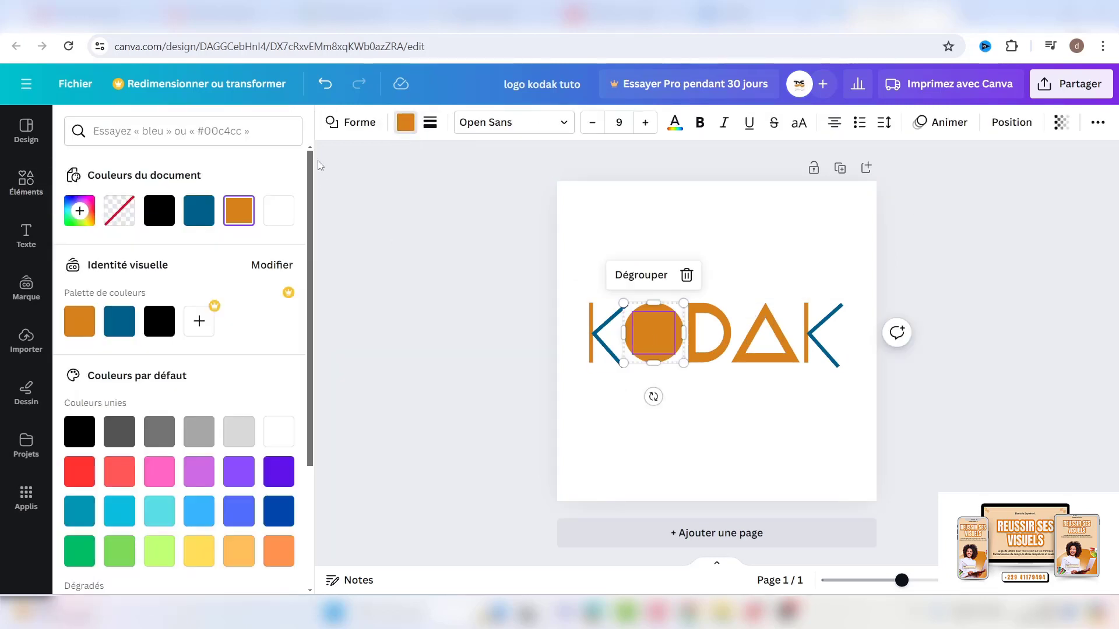
{"action": "left_click", "coordinate": [278, 211]}
{"action": "left_click", "coordinate": [591, 247]}
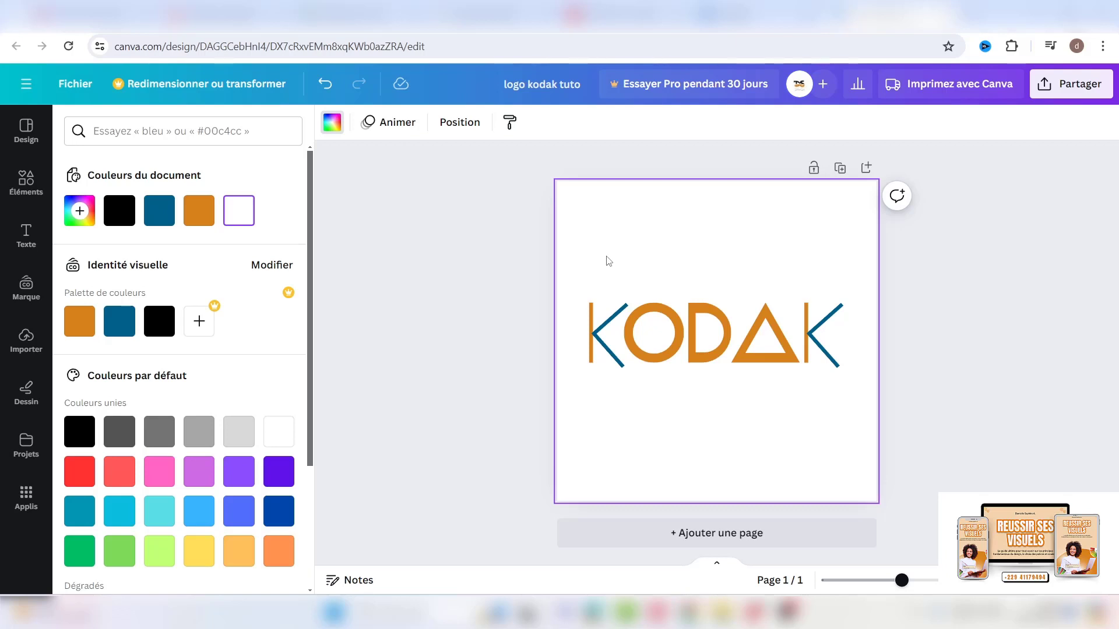
{"action": "left_click_drag", "start_coordinate": [527, 255], "coordinate": [882, 475]}
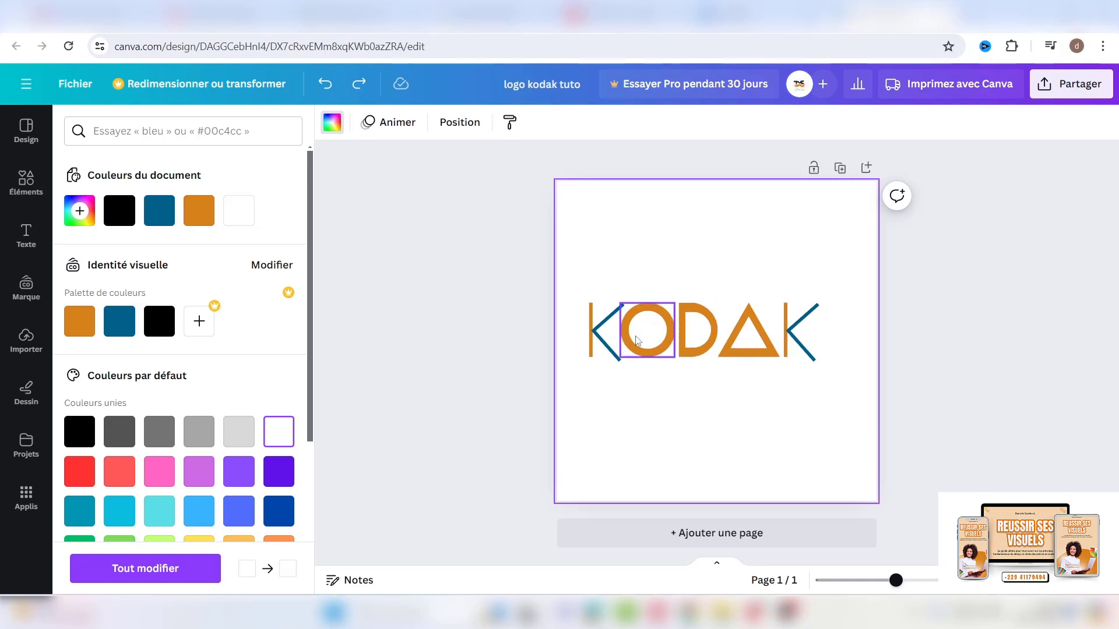
- Try purple and grey page backgrounds behind the lettering and set the background back to white
{"action": "left_click", "coordinate": [246, 475]}
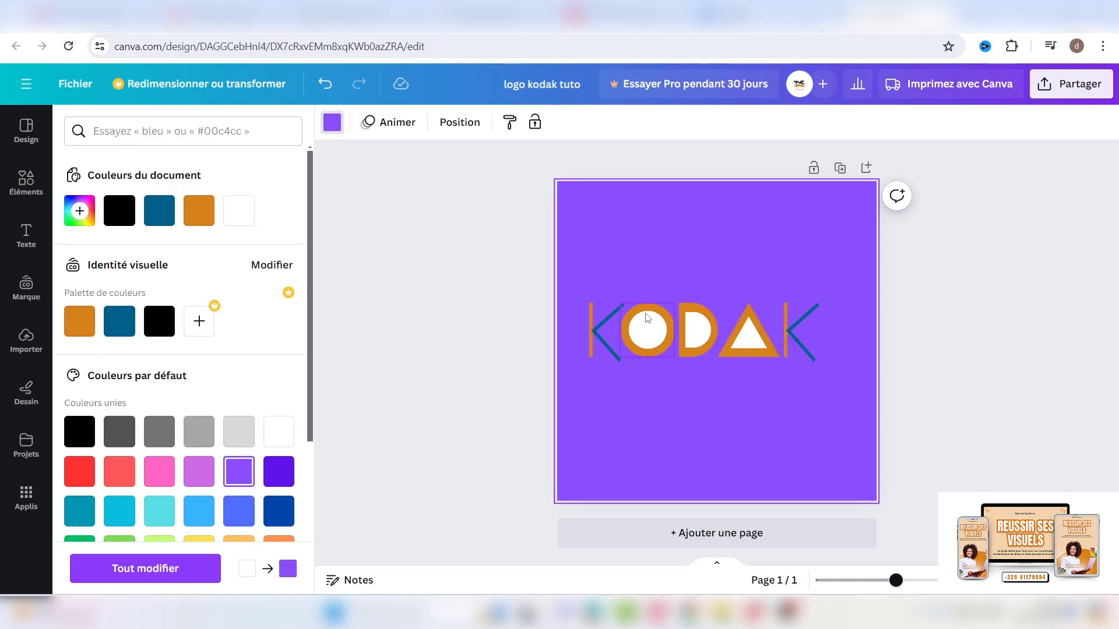
{"action": "left_click", "coordinate": [204, 434]}
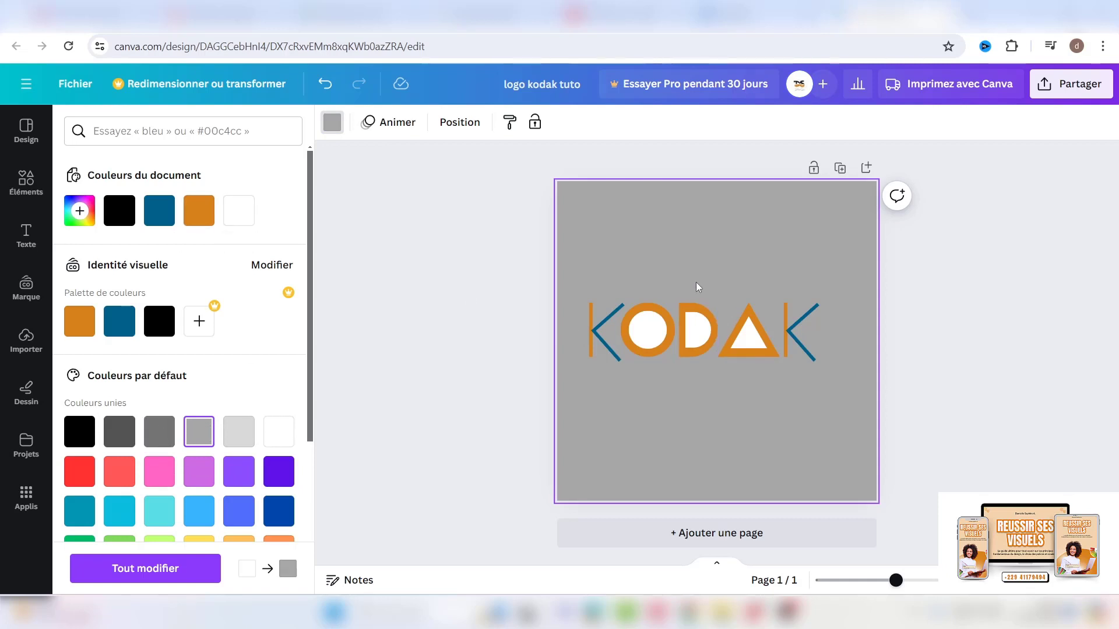
{"action": "left_click", "coordinate": [238, 210]}
- Download the logo as a 500 × 500 px PNG and dismiss the download pop-up
{"action": "left_click", "coordinate": [1077, 85]}
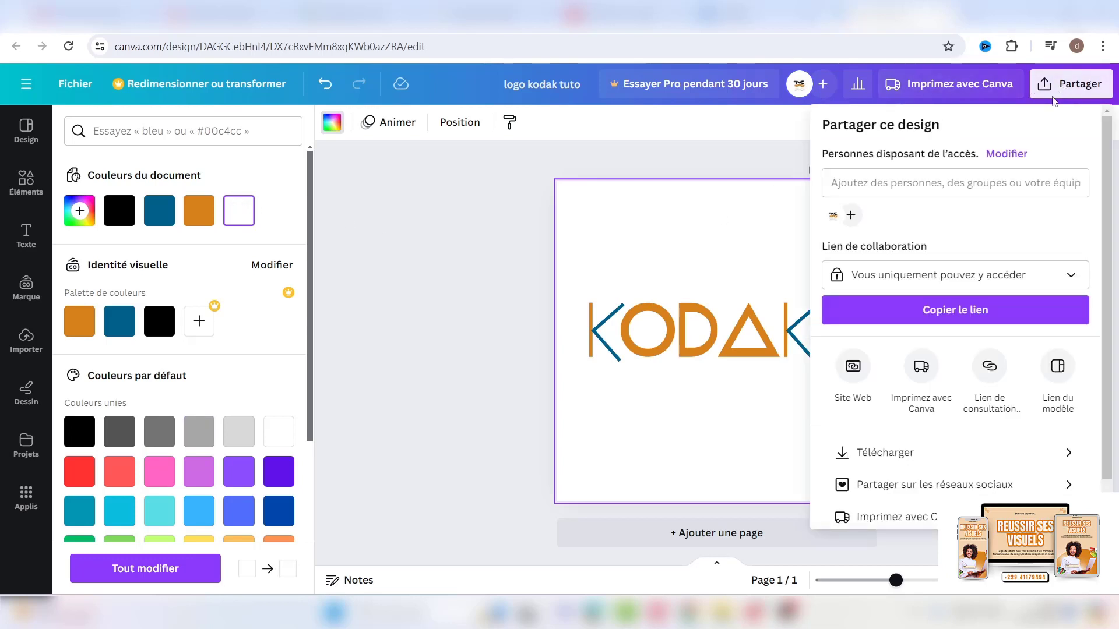
{"action": "left_click", "coordinate": [884, 460]}
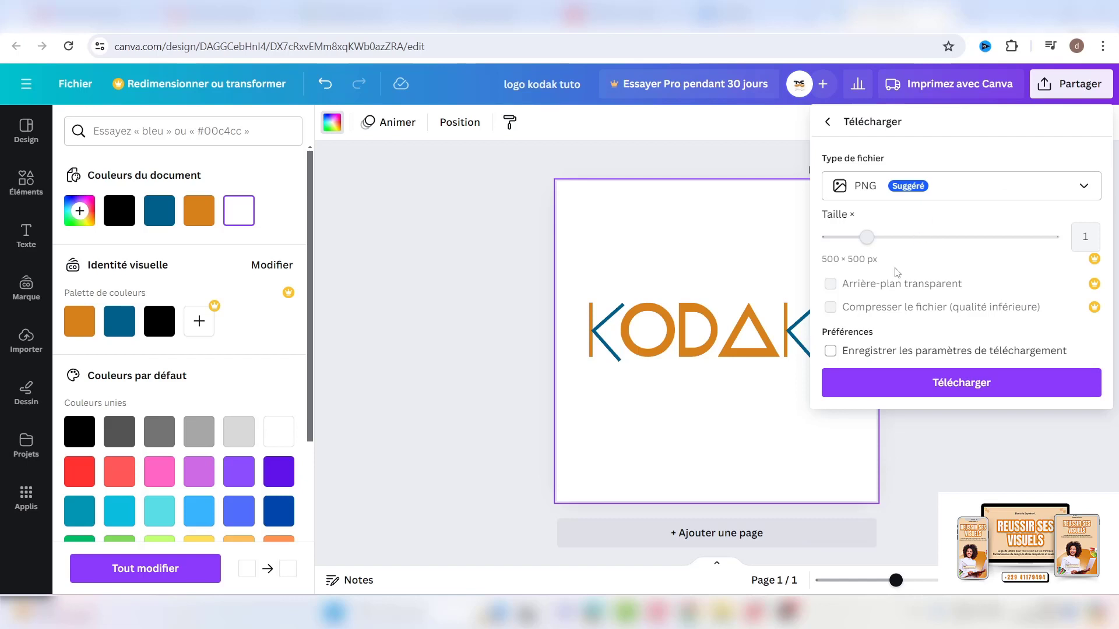
{"action": "left_click", "coordinate": [895, 387]}
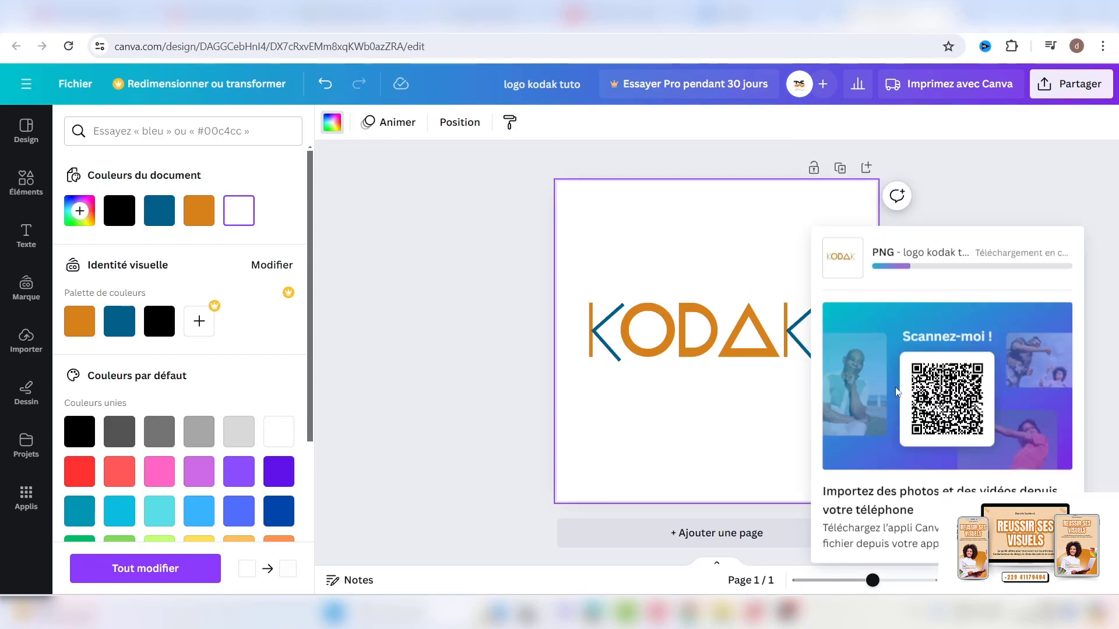
{"action": "left_click", "coordinate": [946, 442]}
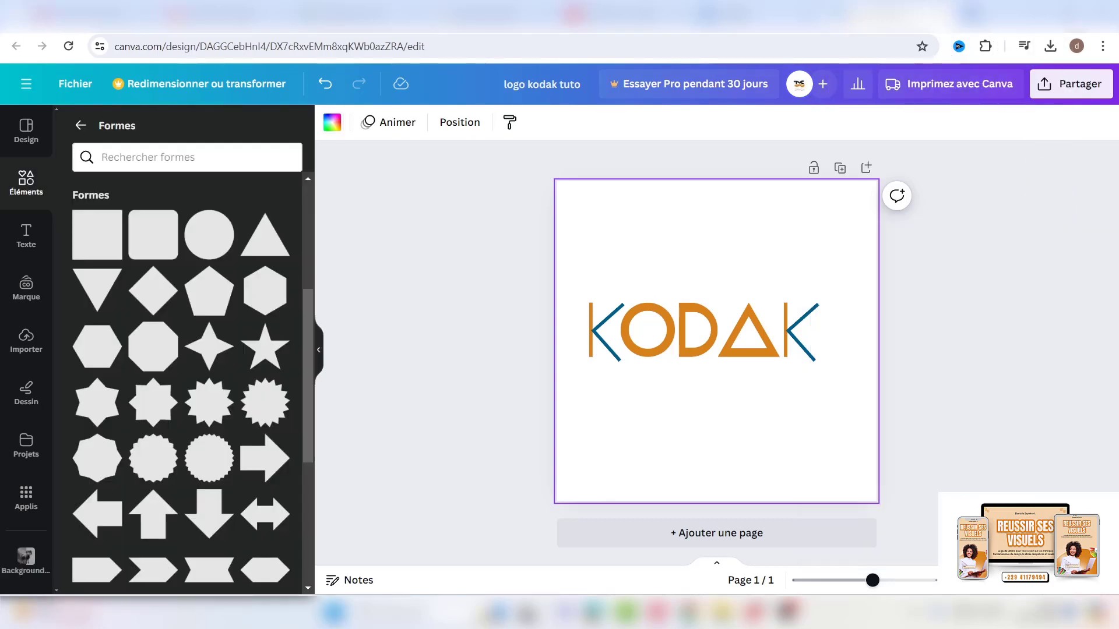
- Search Google for "remove bg" in a new browser tab and open the Remove.bg website
{"action": "key", "text": "ctrl+t"}
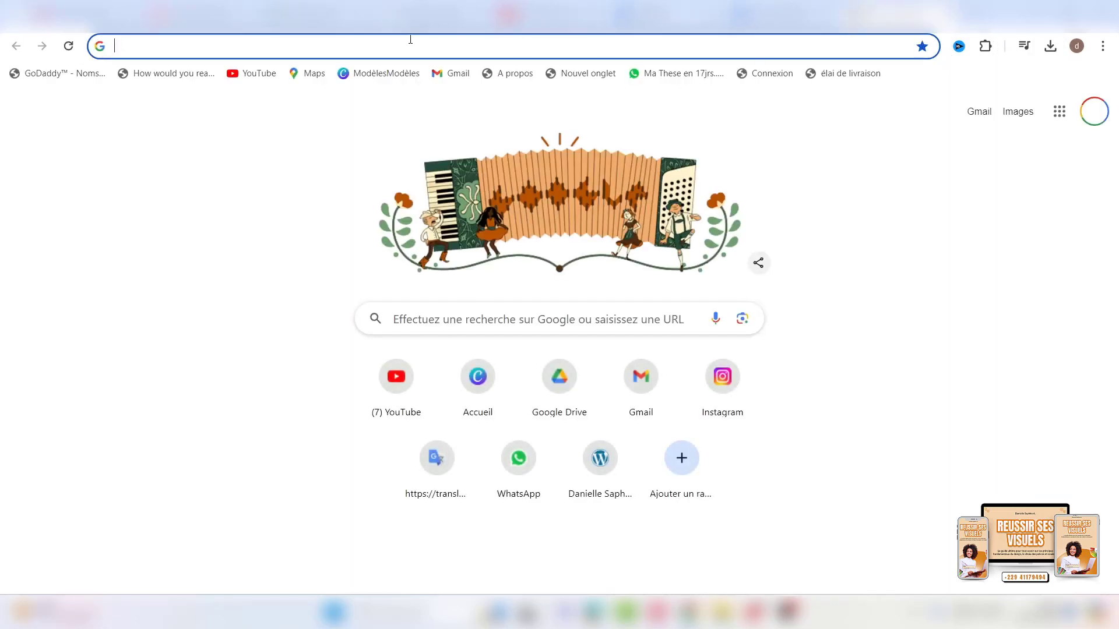
{"action": "type", "text": "remove"}
{"action": "left_click", "coordinate": [267, 110]}
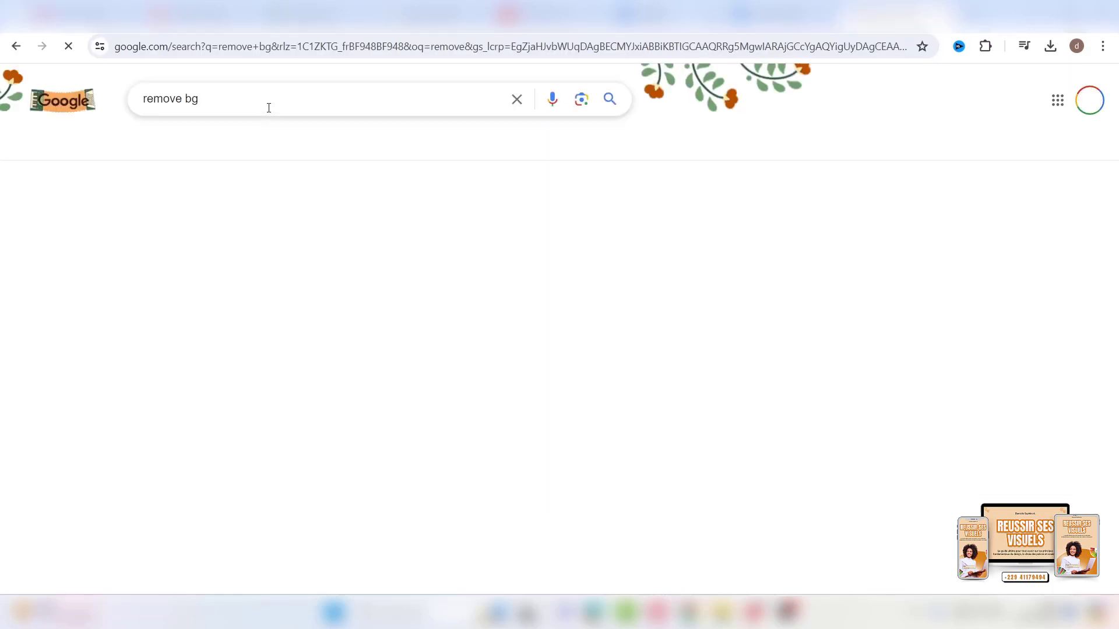
{"action": "left_click_drag", "start_coordinate": [268, 108], "coordinate": [260, 221]}
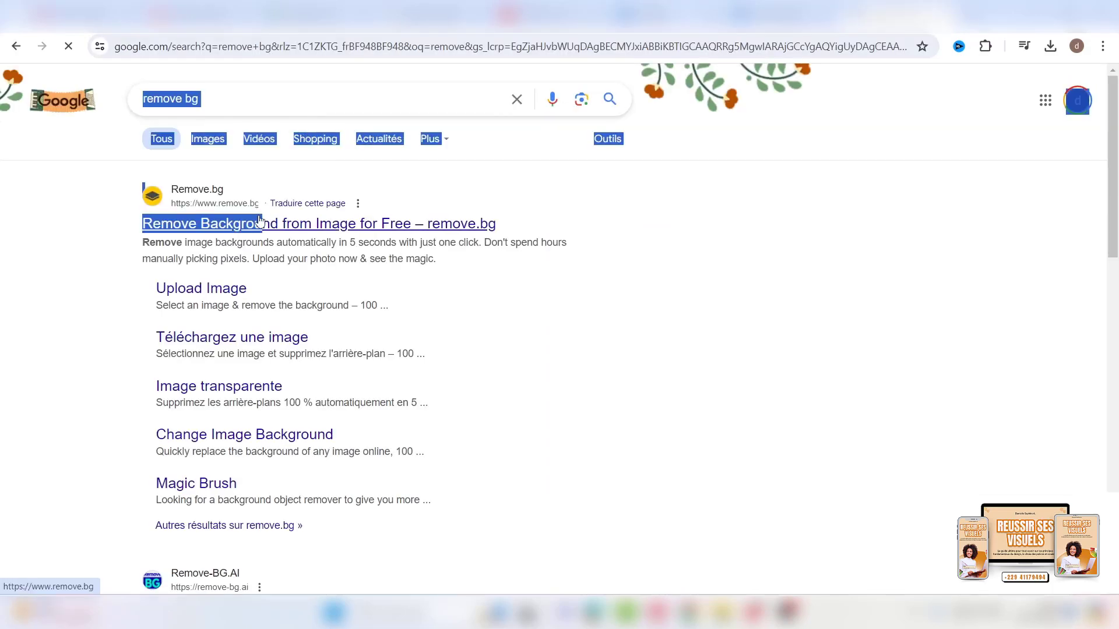
{"action": "left_click", "coordinate": [214, 209]}
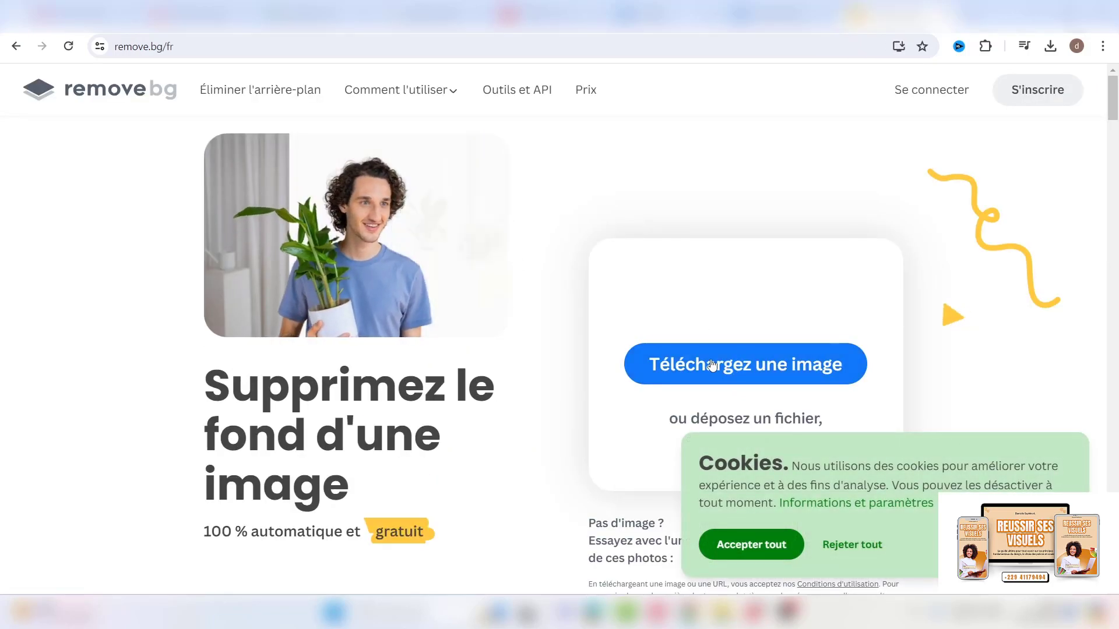
- Upload the "logo kodak tuto" image to remove.bg and download the background-free version at 500 × 500 px
{"action": "left_click", "coordinate": [712, 364]}
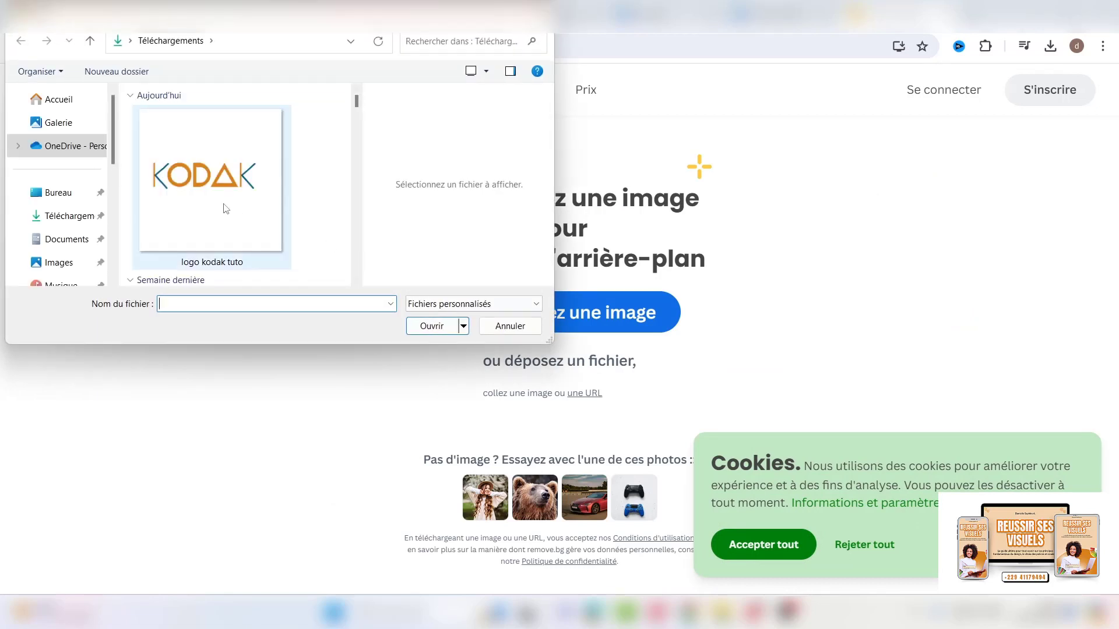
{"action": "left_click", "coordinate": [226, 208]}
{"action": "left_click", "coordinate": [424, 326]}
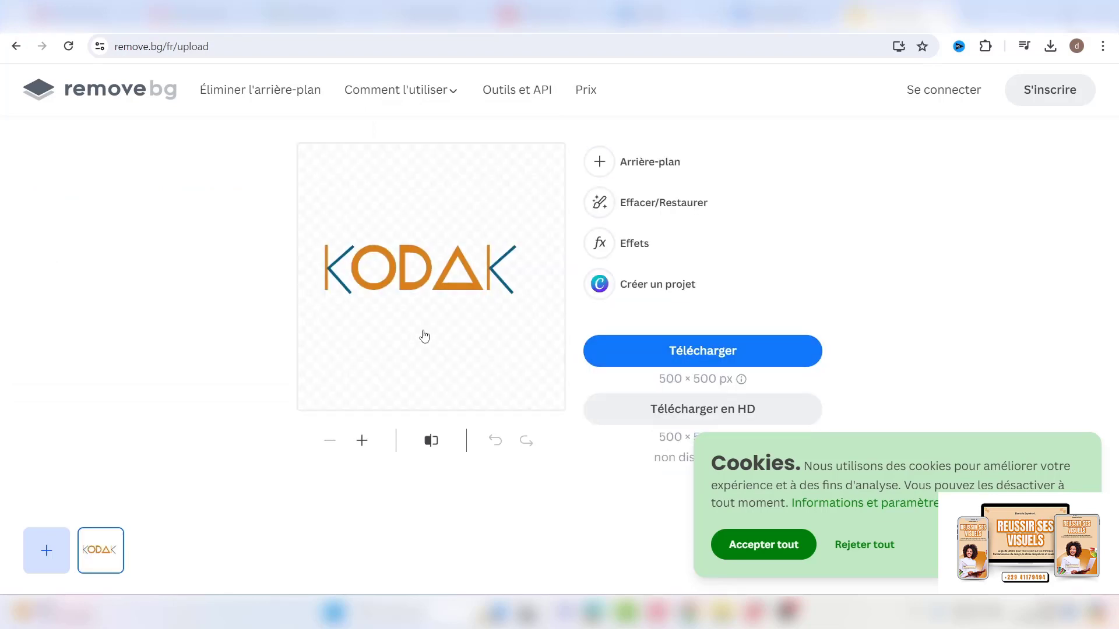
{"action": "left_click", "coordinate": [669, 349]}
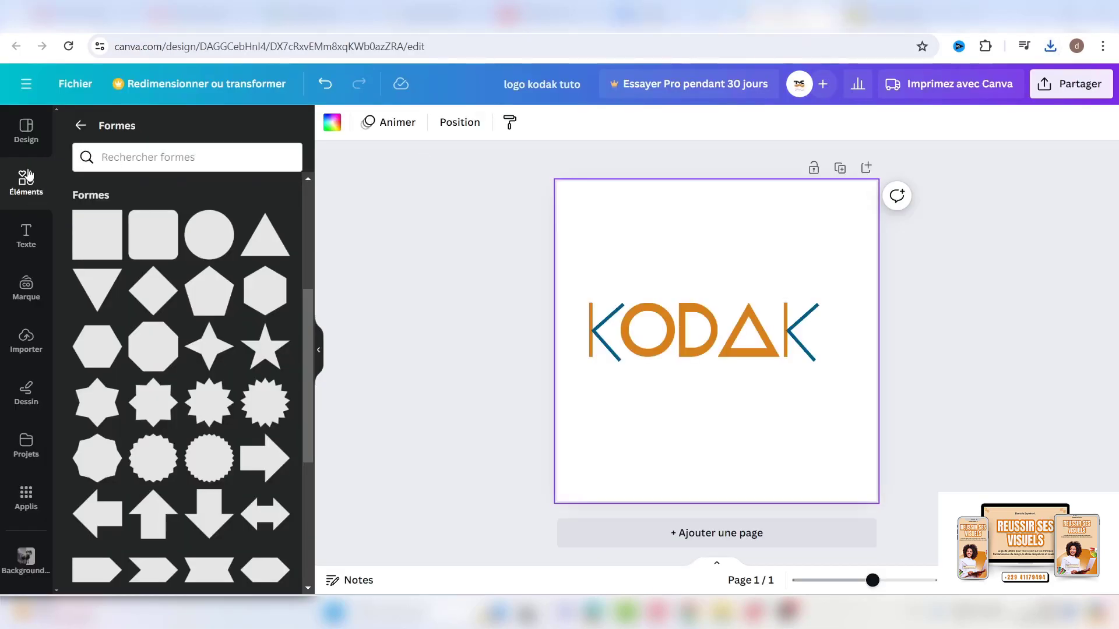
- Switch back to the Canva design and import the file logo_kodak_tuto-removebg-preview into the uploads
{"action": "left_click", "coordinate": [23, 335]}
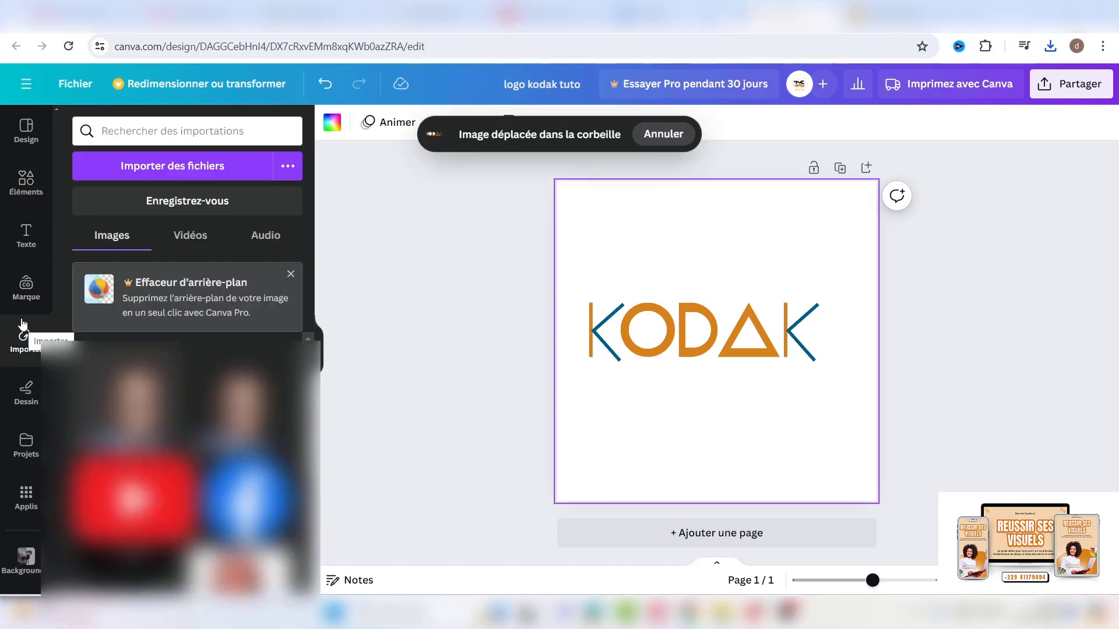
{"action": "left_click", "coordinate": [142, 166]}
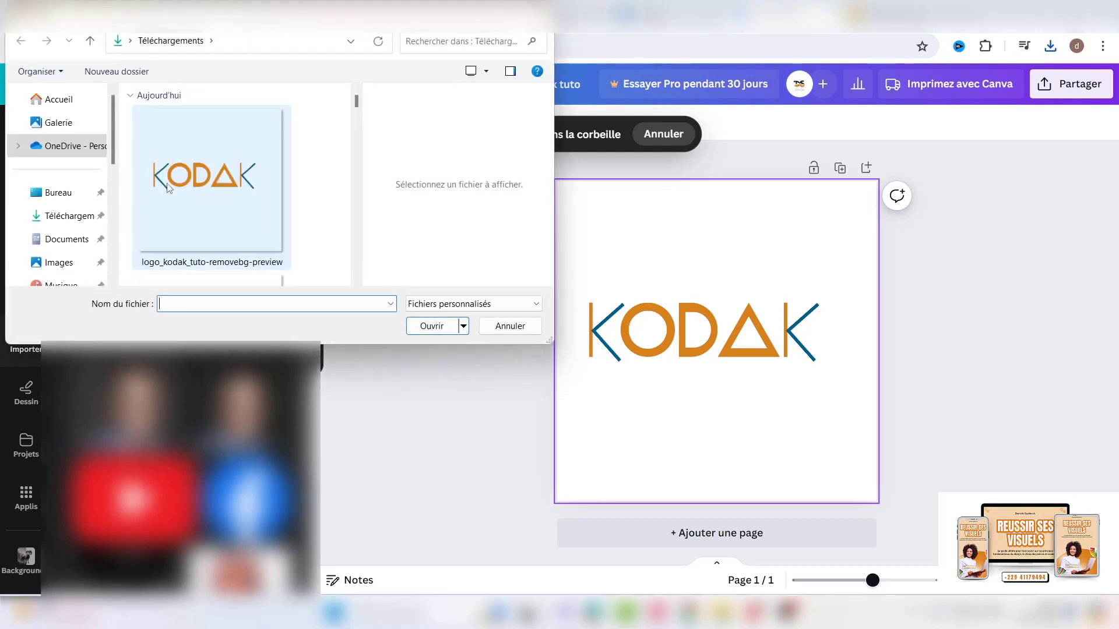
{"action": "left_click", "coordinate": [169, 186]}
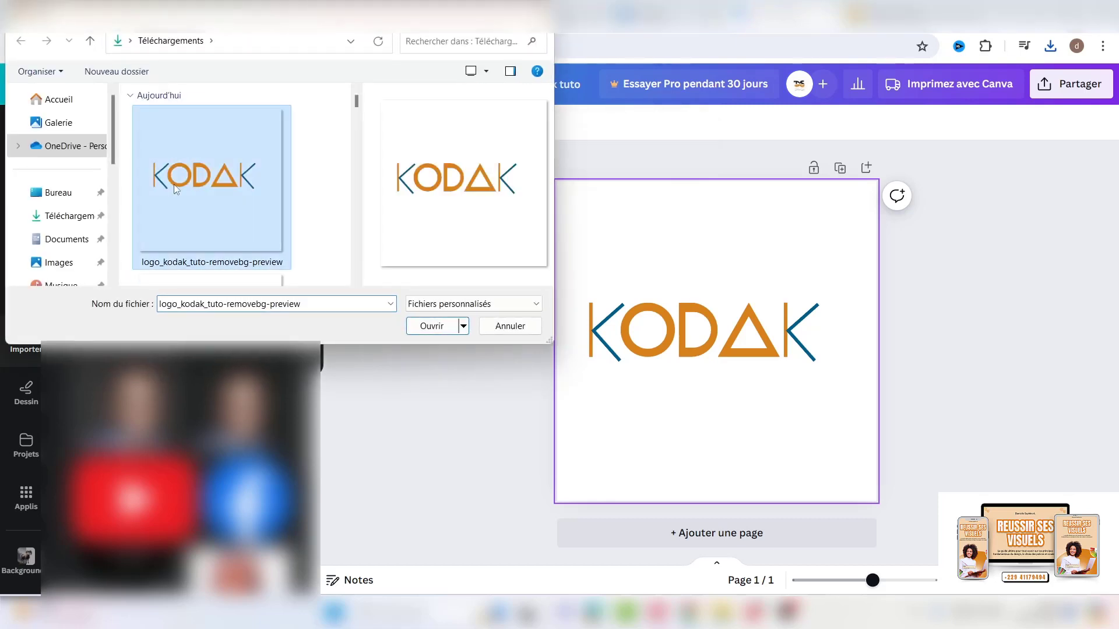
{"action": "left_click", "coordinate": [451, 334]}
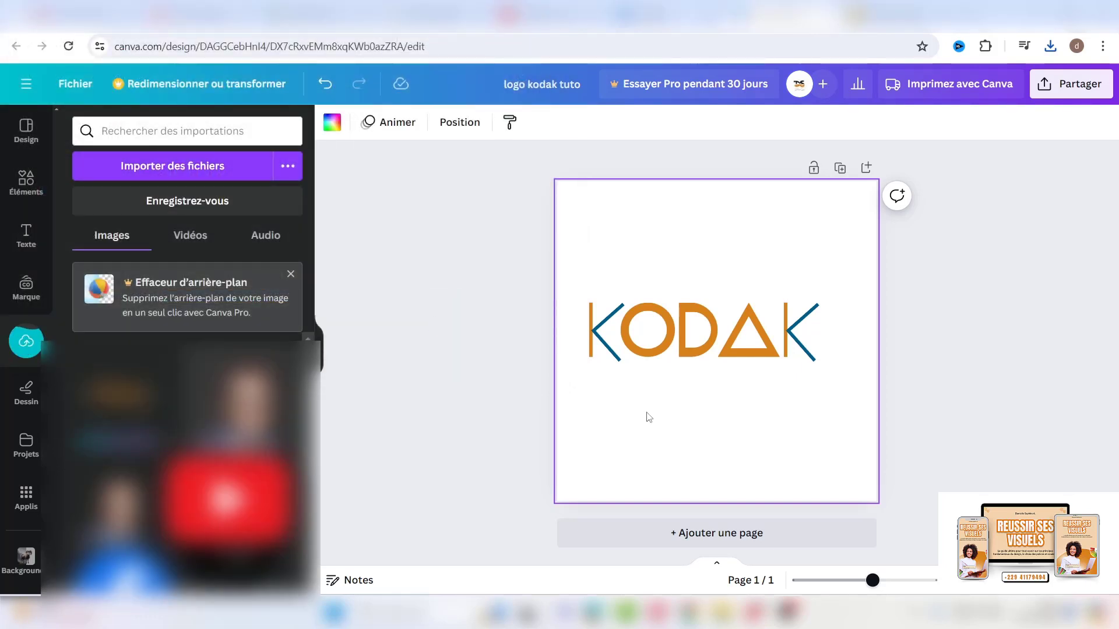
- Add a second page, place the imported transparent Kodak logo on it and dismiss the image retouching pop-up
{"action": "left_click", "coordinate": [712, 532]}
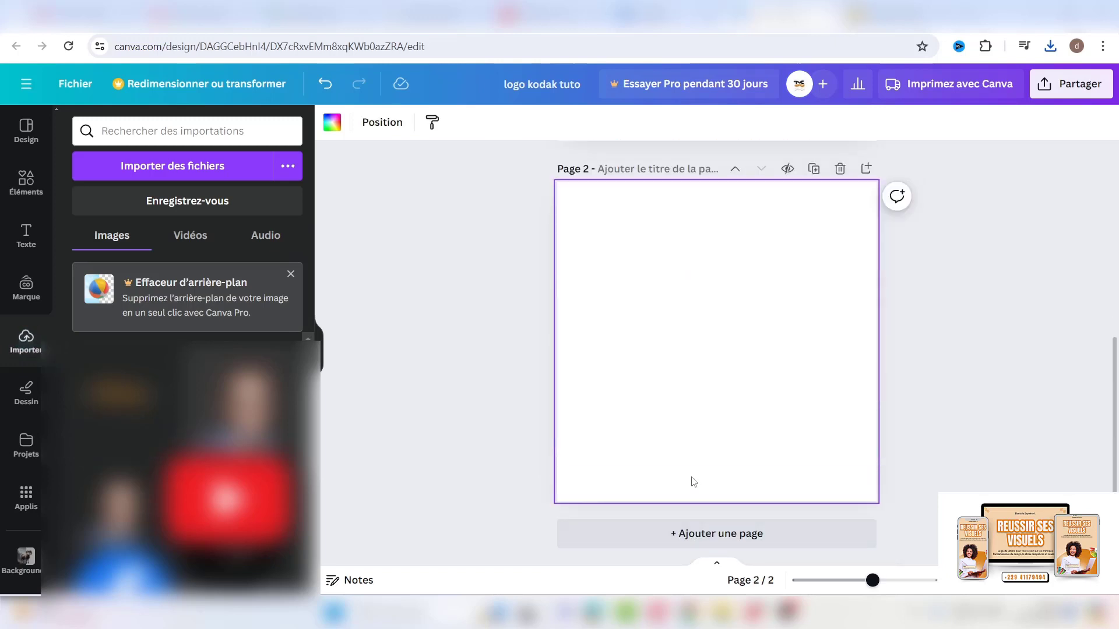
{"action": "left_click", "coordinate": [142, 391]}
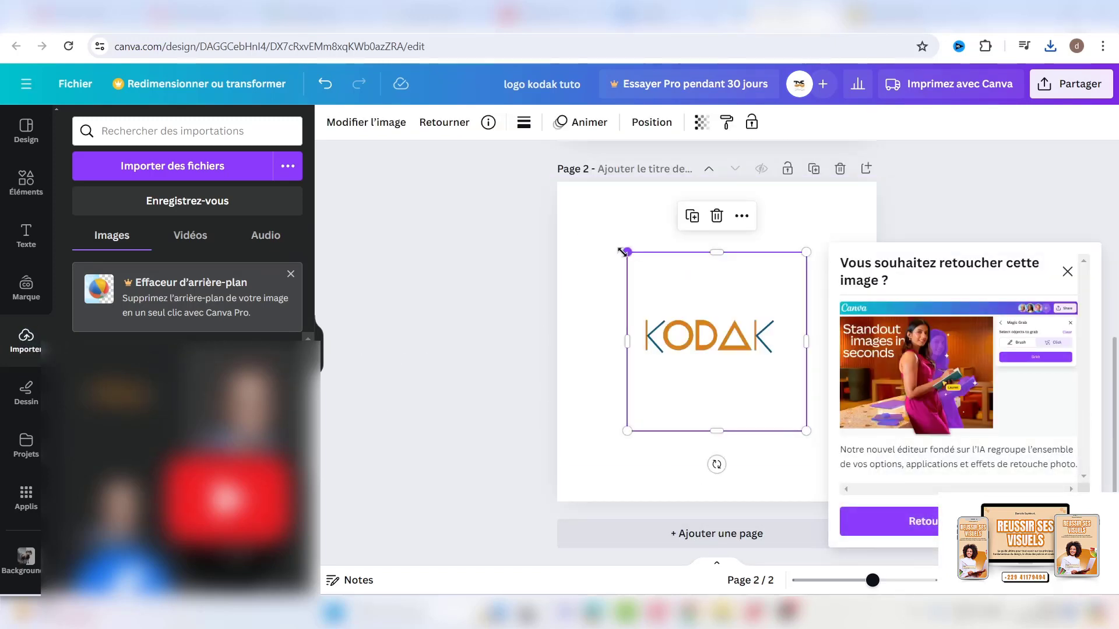
{"action": "left_click", "coordinate": [1068, 273]}
{"action": "left_click", "coordinate": [622, 280]}
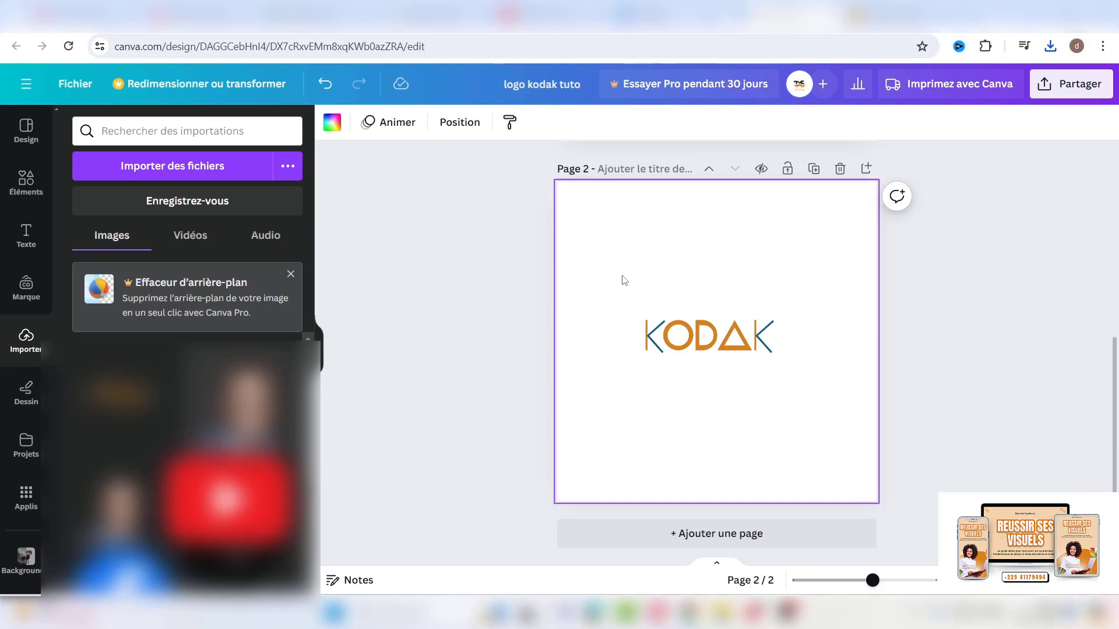
- Enlarge the logo image on page 2 until the lettering nearly spans the page width, and reposition it on the page
{"action": "left_click", "coordinate": [775, 344]}
{"action": "left_click_drag", "start_coordinate": [805, 252], "coordinate": [914, 146]}
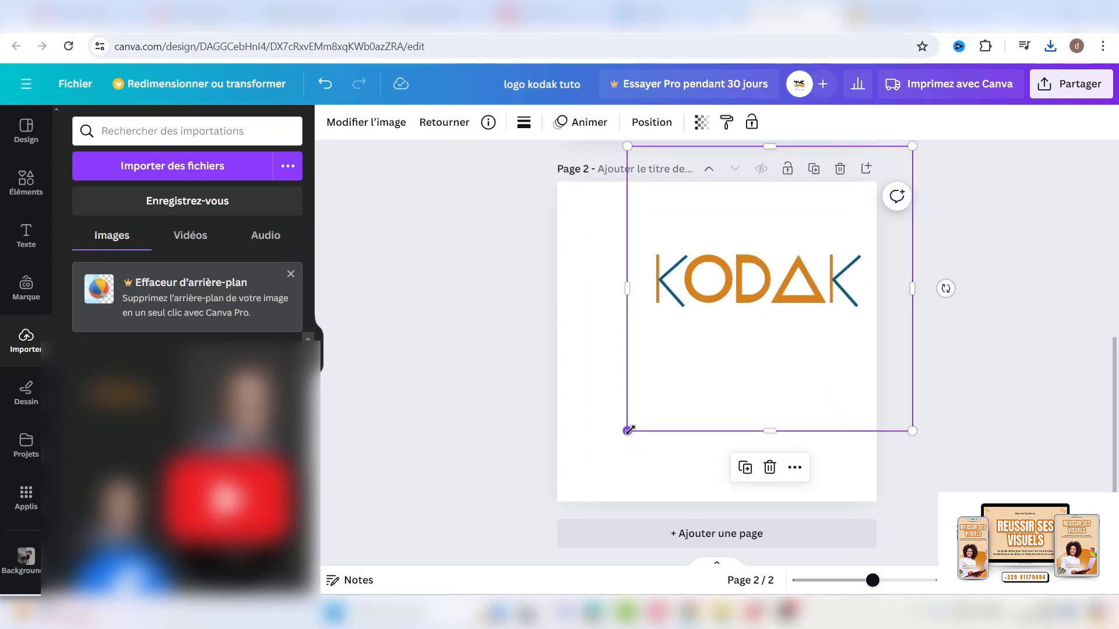
{"action": "left_click_drag", "start_coordinate": [627, 429], "coordinate": [535, 522]}
{"action": "mouse_move", "coordinate": [675, 365]}
{"action": "left_mouse_down"}
{"action": "mouse_move", "coordinate": [697, 381]}
{"action": "mouse_move", "coordinate": [670, 373]}
{"action": "mouse_move", "coordinate": [671, 346]}
{"action": "left_mouse_up"}
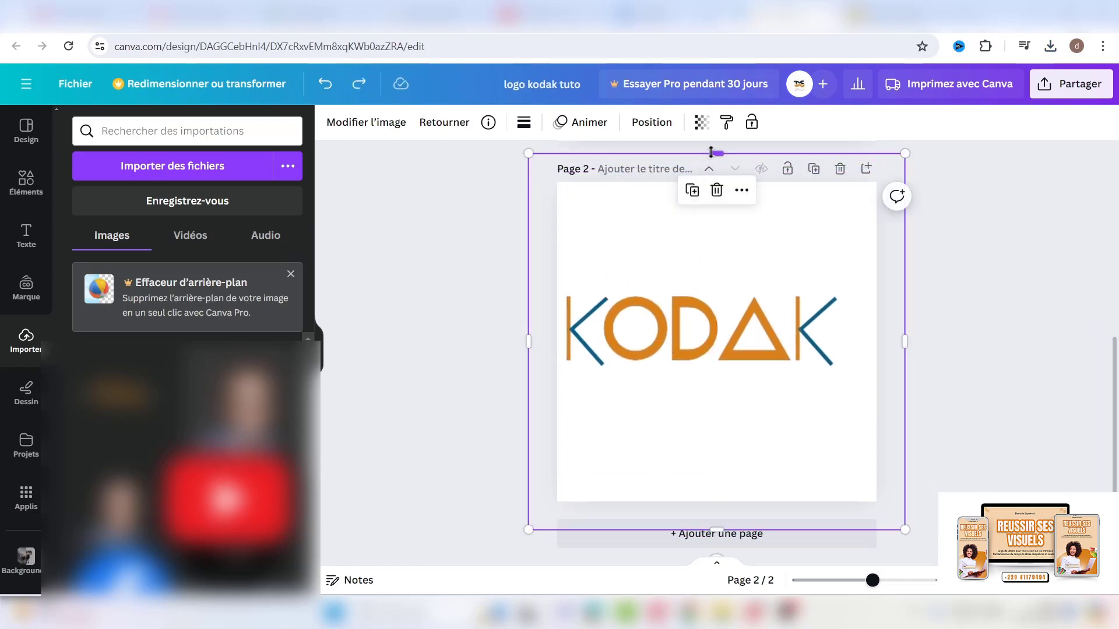
- Crop the empty area around the Kodak lettering on all four sides of the image
{"action": "left_click_drag", "start_coordinate": [711, 153], "coordinate": [723, 279]}
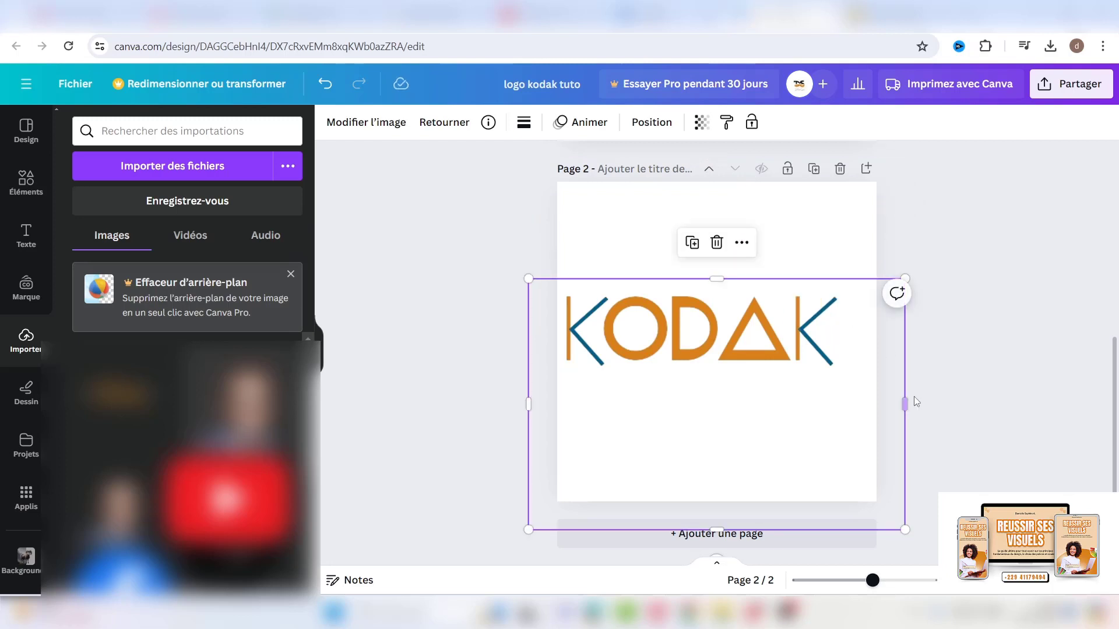
{"action": "left_click_drag", "start_coordinate": [905, 404], "coordinate": [844, 402]}
{"action": "left_click_drag", "start_coordinate": [685, 529], "coordinate": [708, 375]}
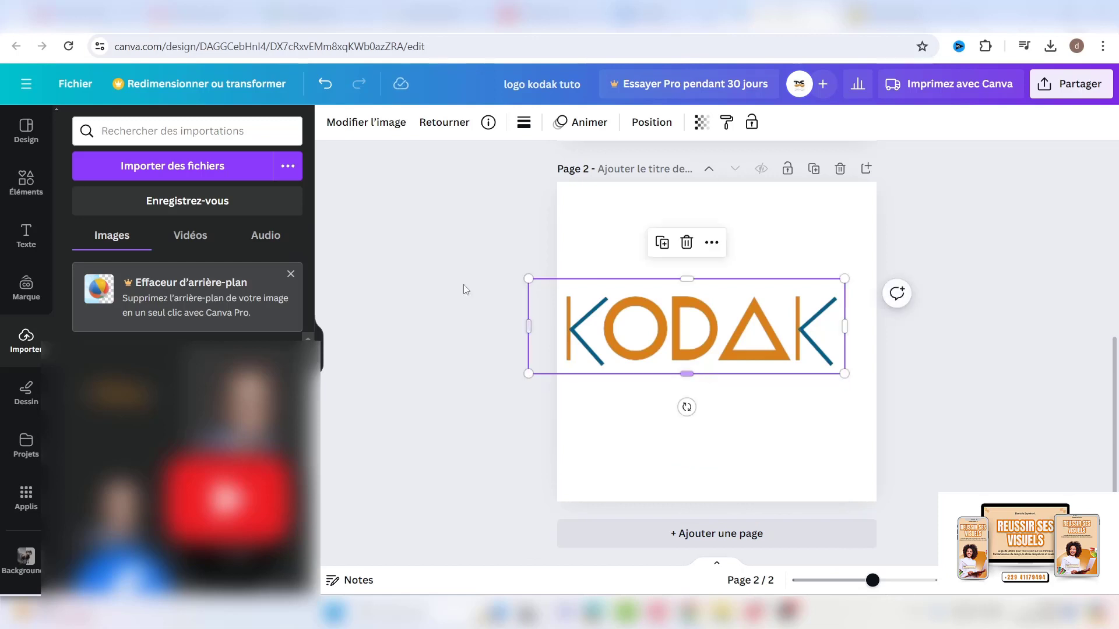
{"action": "left_click_drag", "start_coordinate": [531, 327], "coordinate": [557, 327]}
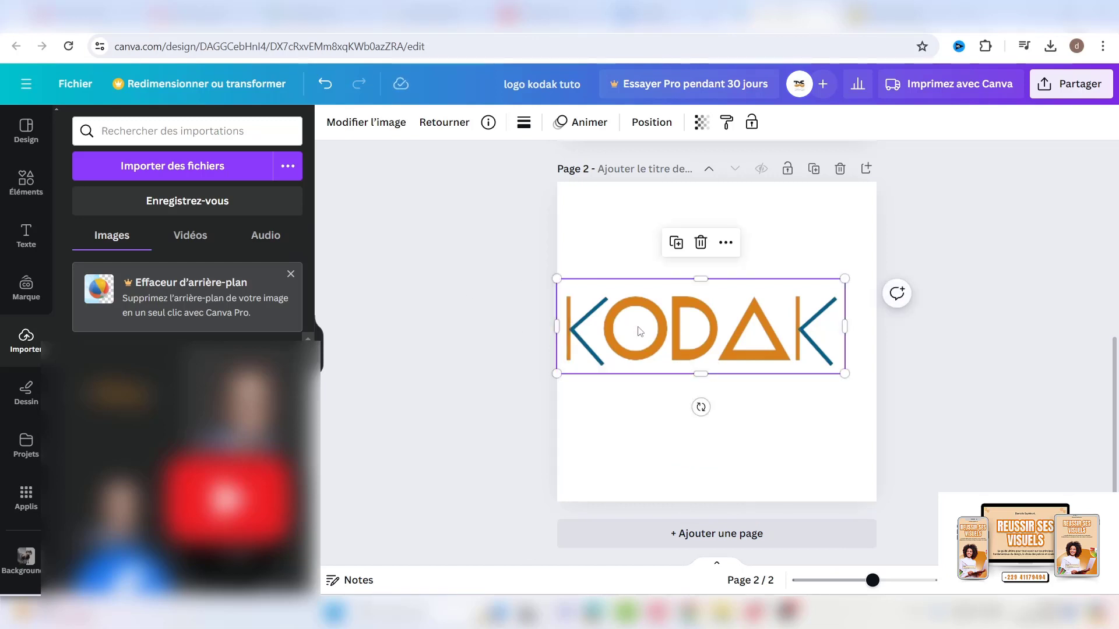
- Centre the cropped logo horizontally and vertically on page 2 and deselect it
{"action": "left_click_drag", "start_coordinate": [640, 326], "coordinate": [645, 340]}
{"action": "left_click_drag", "start_coordinate": [645, 340], "coordinate": [652, 341]}
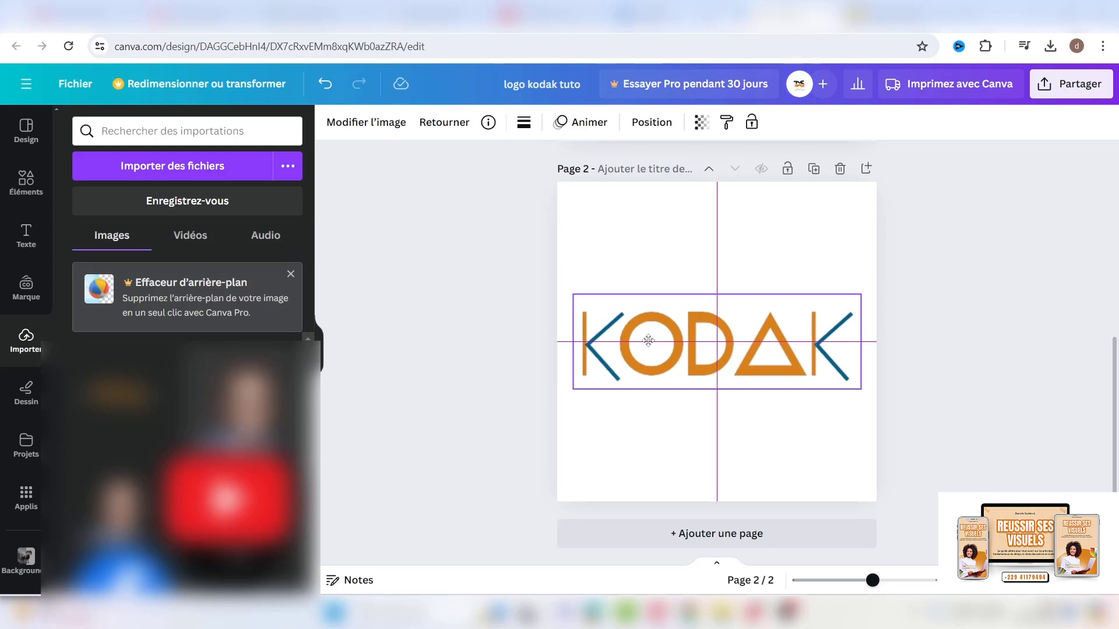
{"action": "left_click", "coordinate": [613, 207]}
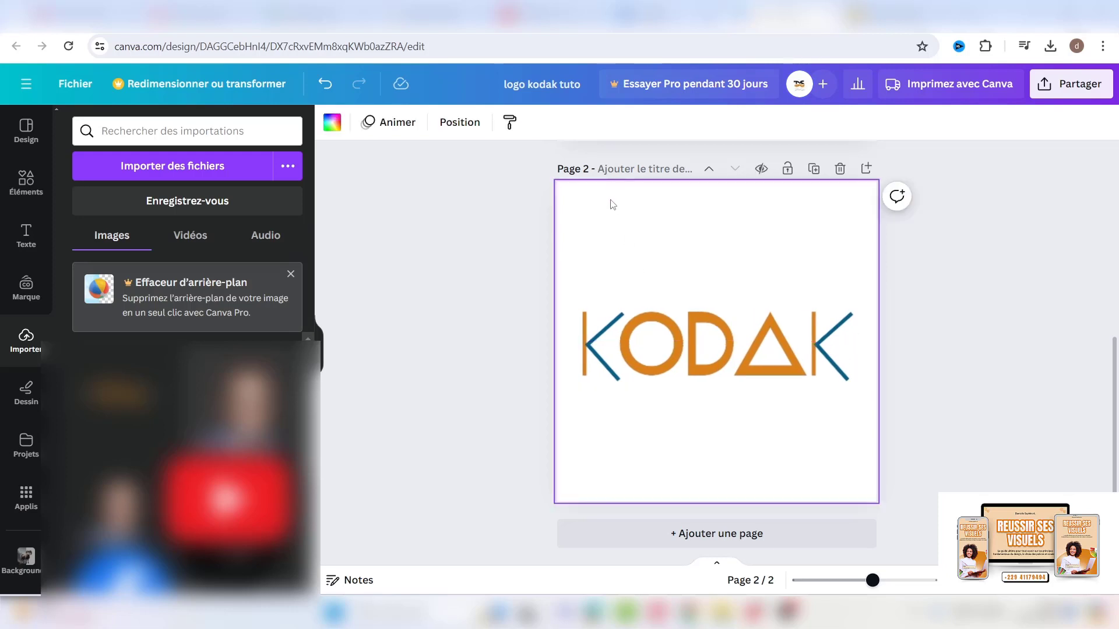
- Try grey, turquoise, coral, pink and purple page backgrounds behind the transparent logo and set the background to black
{"action": "left_click", "coordinate": [332, 122]}
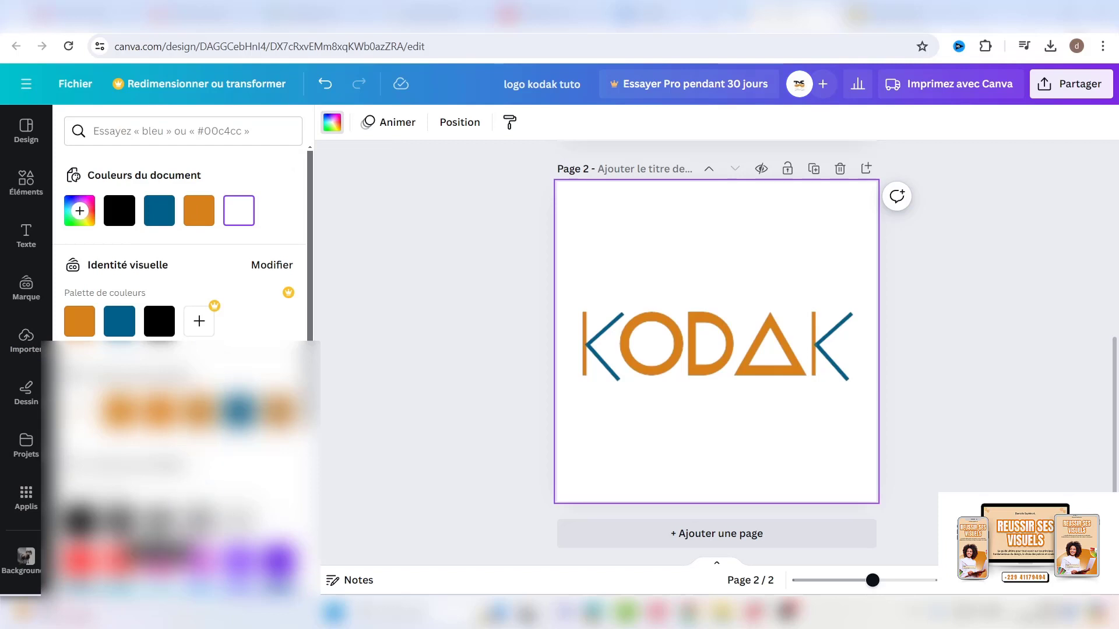
{"action": "left_click", "coordinate": [159, 518]}
{"action": "scroll", "coordinate": [159, 518], "scroll_direction": "down", "scroll_amount": 3}
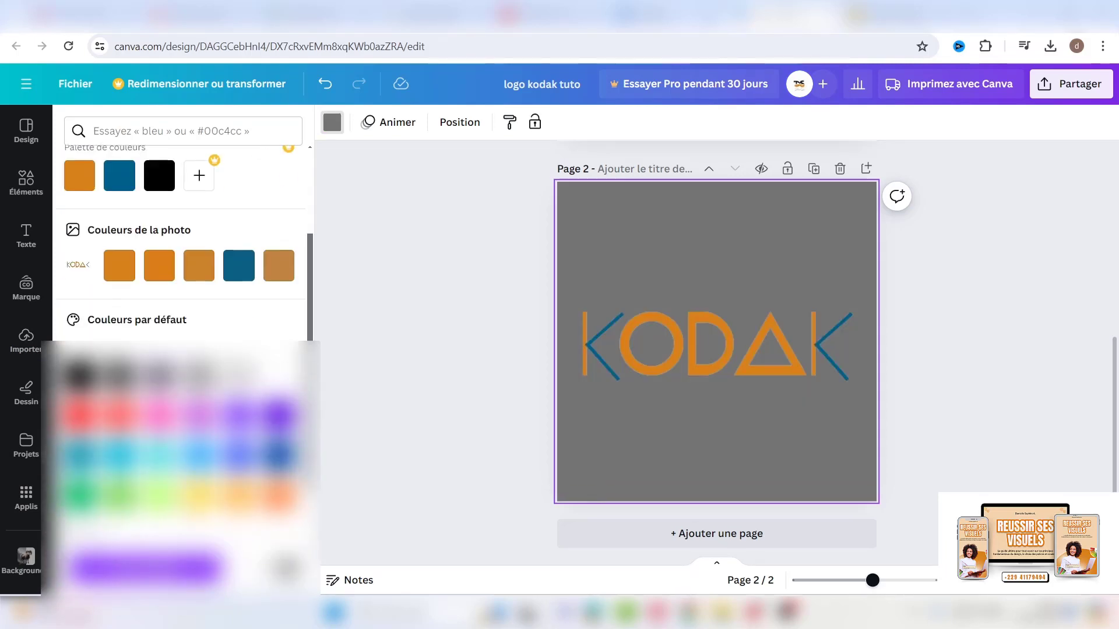
{"action": "scroll", "coordinate": [175, 350], "scroll_direction": "down", "scroll_amount": 3}
{"action": "left_click", "coordinate": [155, 285]}
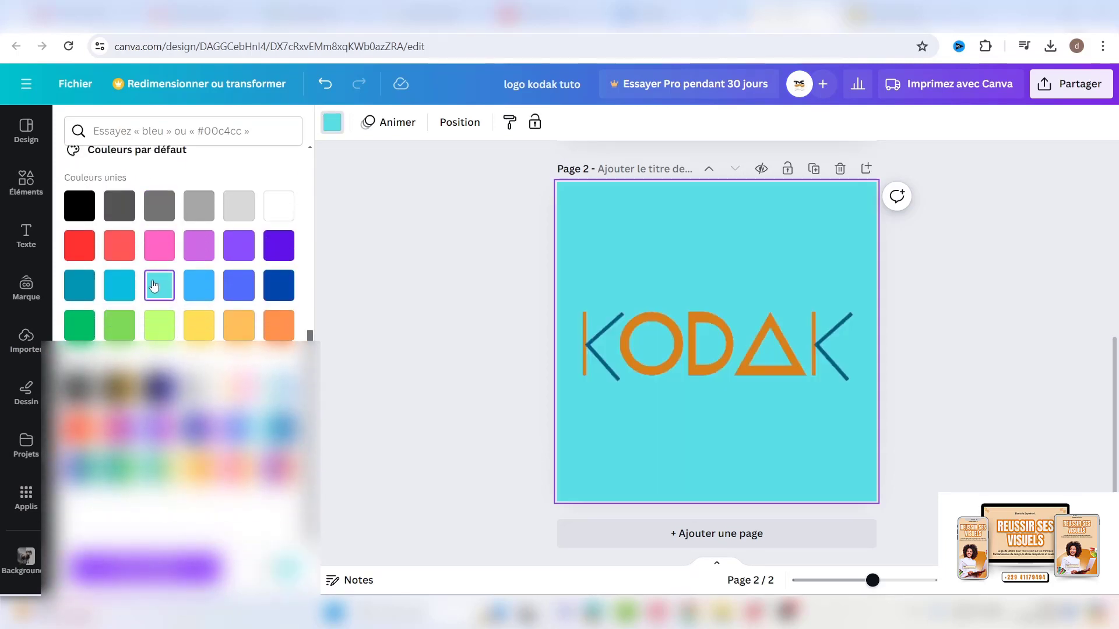
{"action": "left_click", "coordinate": [107, 252]}
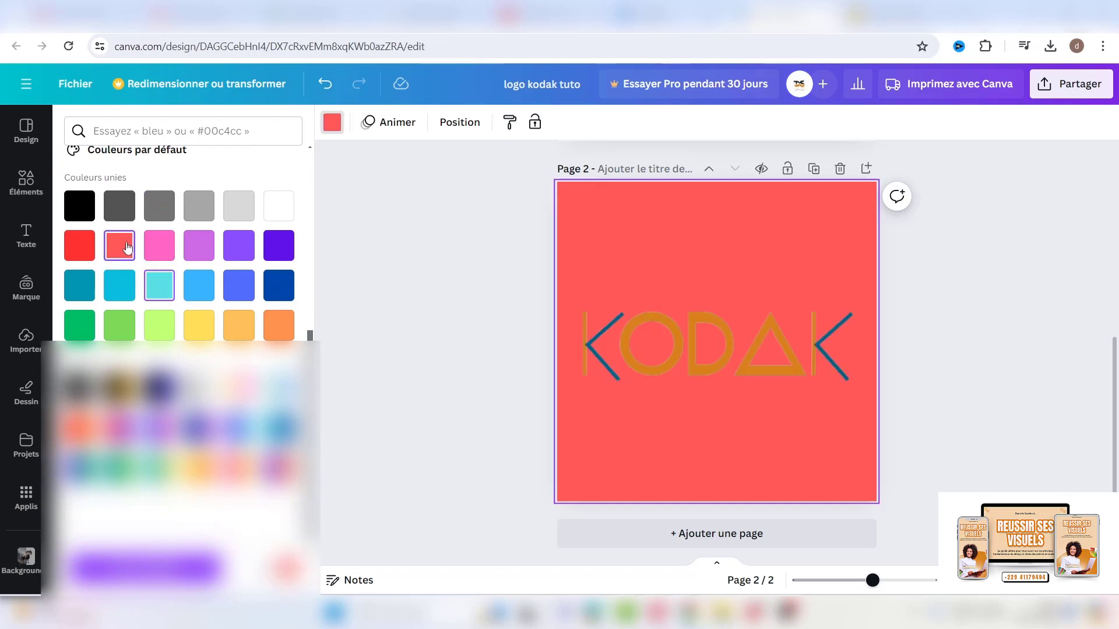
{"action": "left_click", "coordinate": [158, 246]}
{"action": "left_click", "coordinate": [236, 246]}
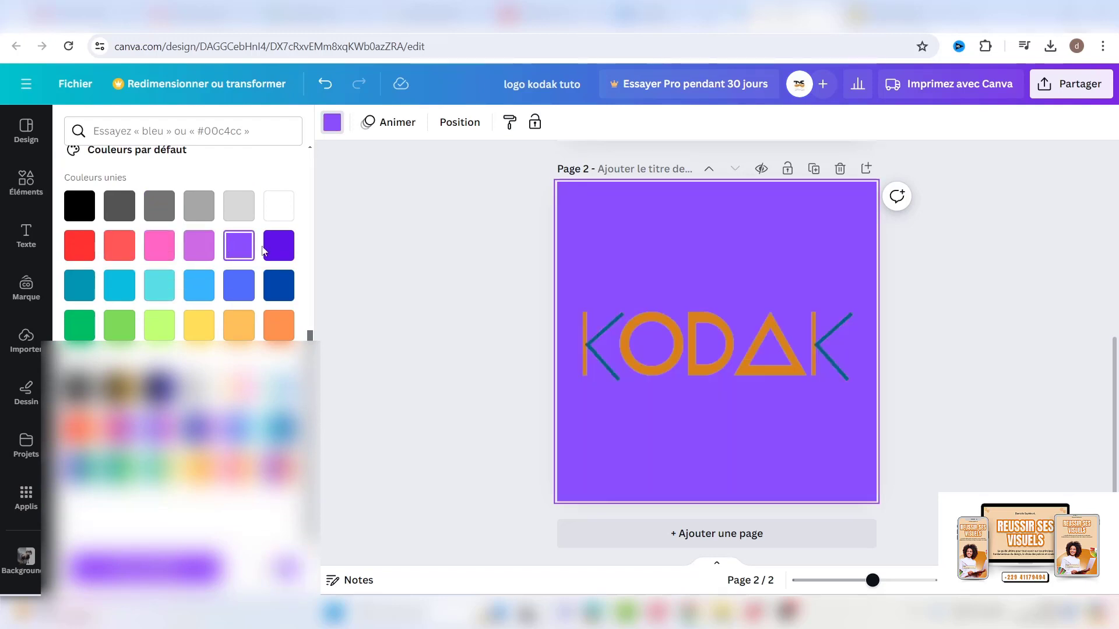
{"action": "left_click", "coordinate": [277, 246]}
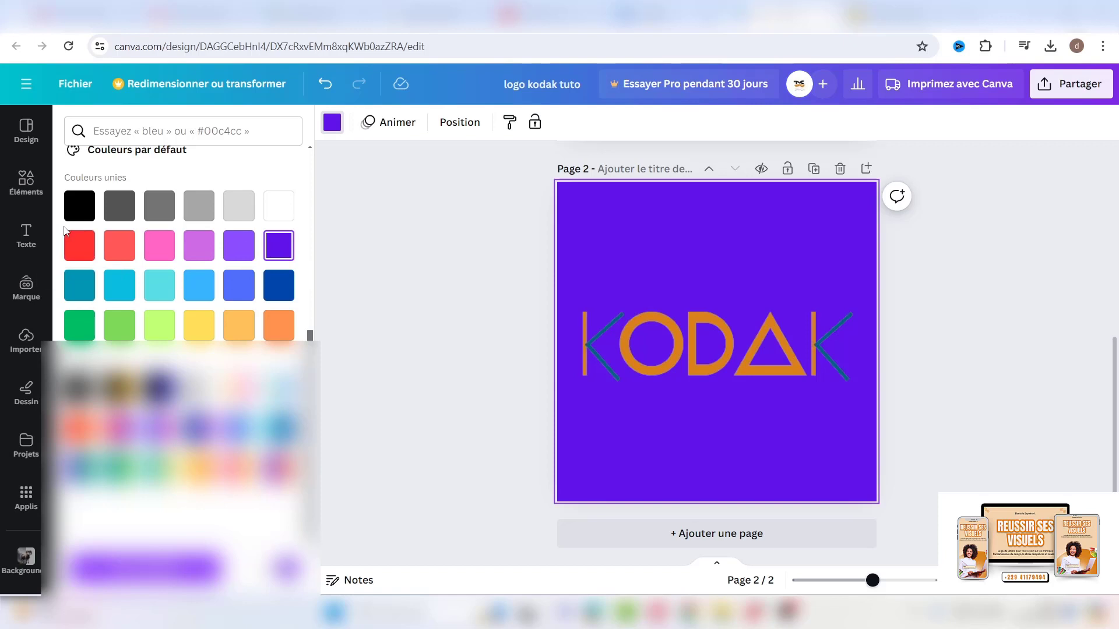
{"action": "left_click", "coordinate": [83, 218]}
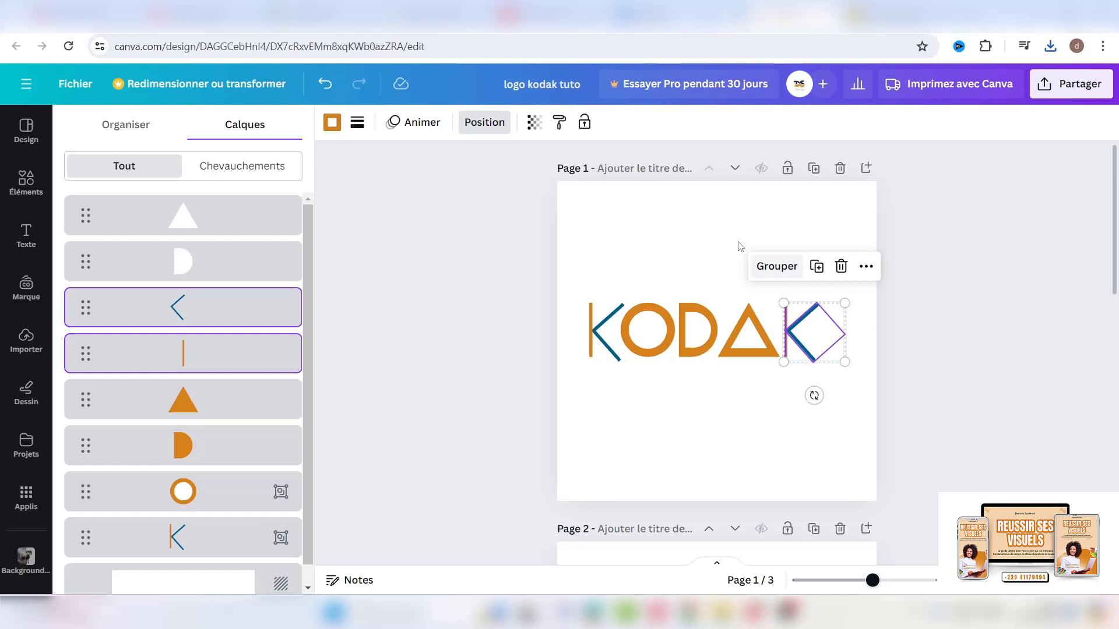
- Move the blue chevron of the last K one layer down, beneath its orange vertical line, on page 1
{"action": "left_click", "coordinate": [709, 232]}
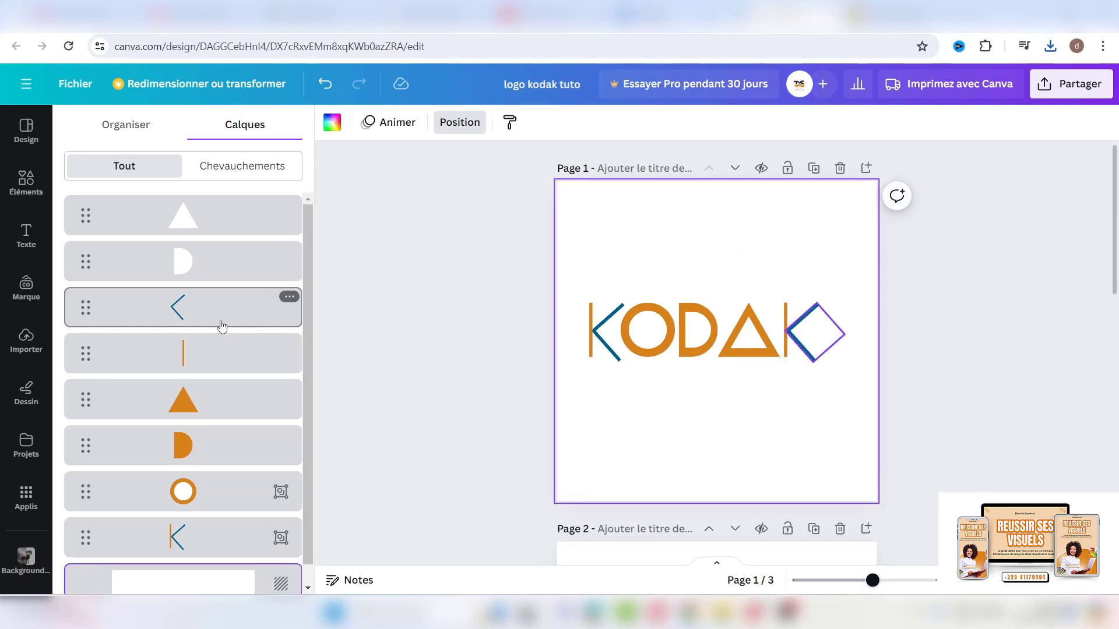
{"action": "left_click_drag", "start_coordinate": [219, 323], "coordinate": [224, 373]}
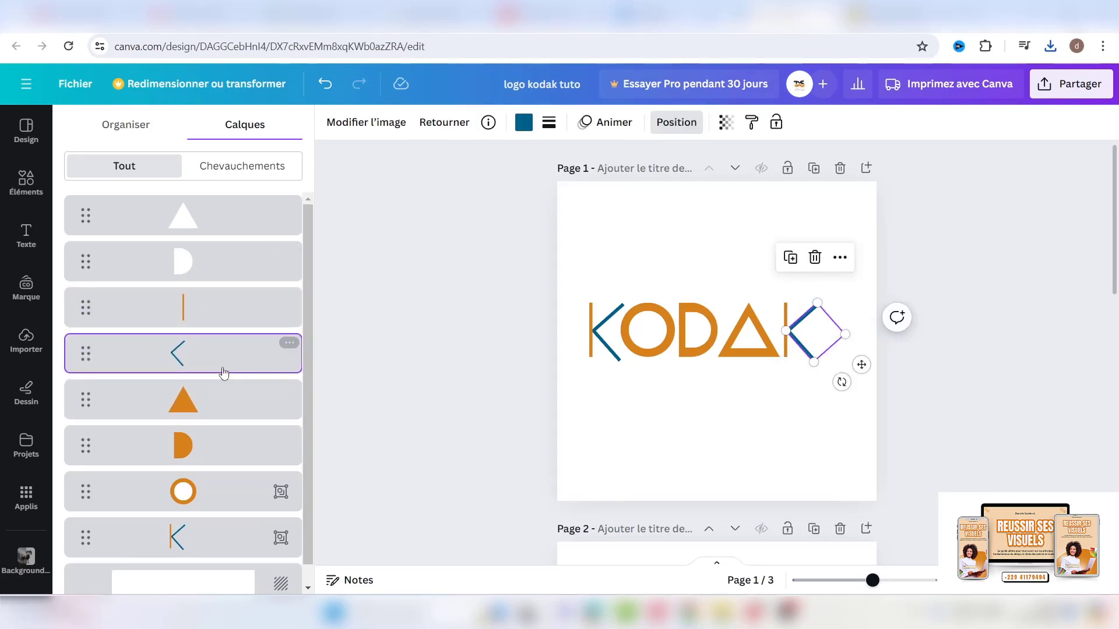
{"action": "left_click", "coordinate": [646, 419]}
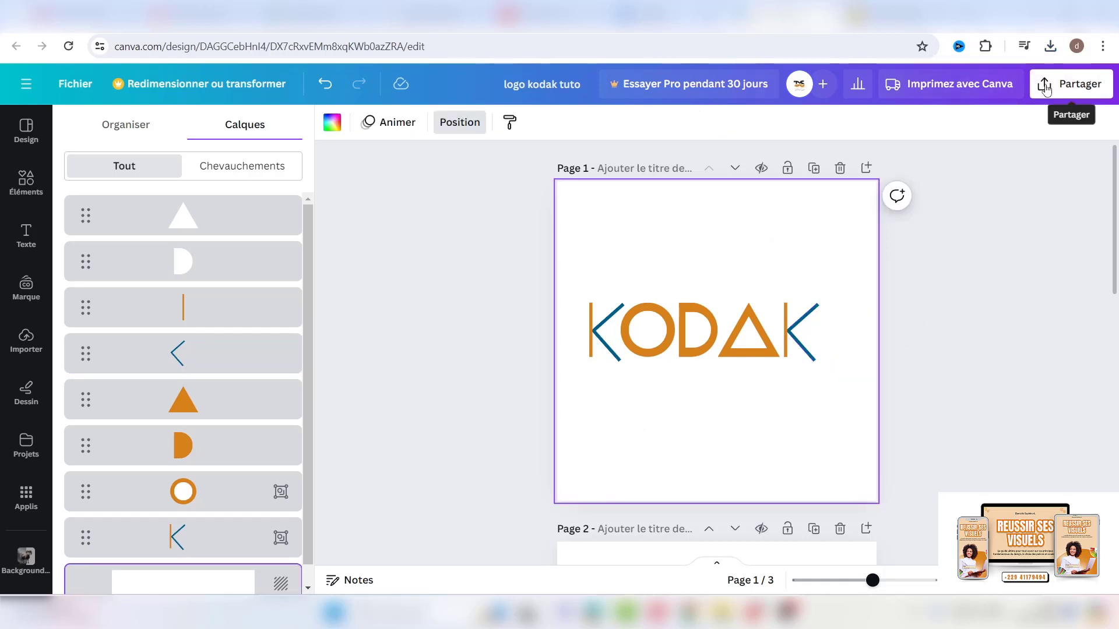
- Download only page 1 of the design as a 500 × 500 px PNG
{"action": "left_click", "coordinate": [1044, 87]}
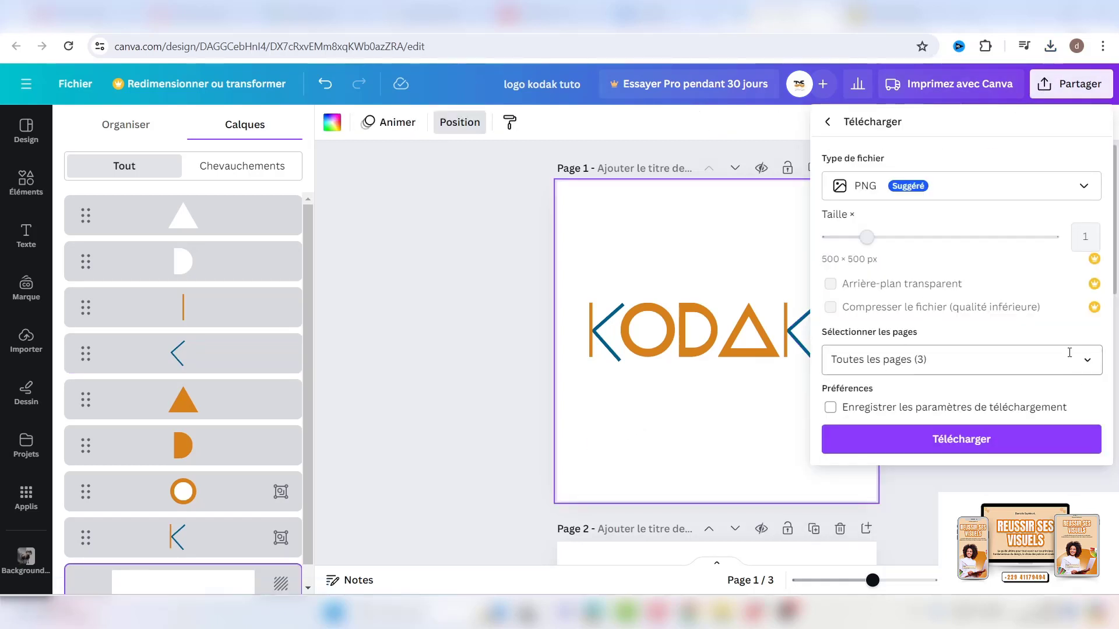
{"action": "left_click", "coordinate": [1086, 361]}
{"action": "left_click", "coordinate": [1075, 126]}
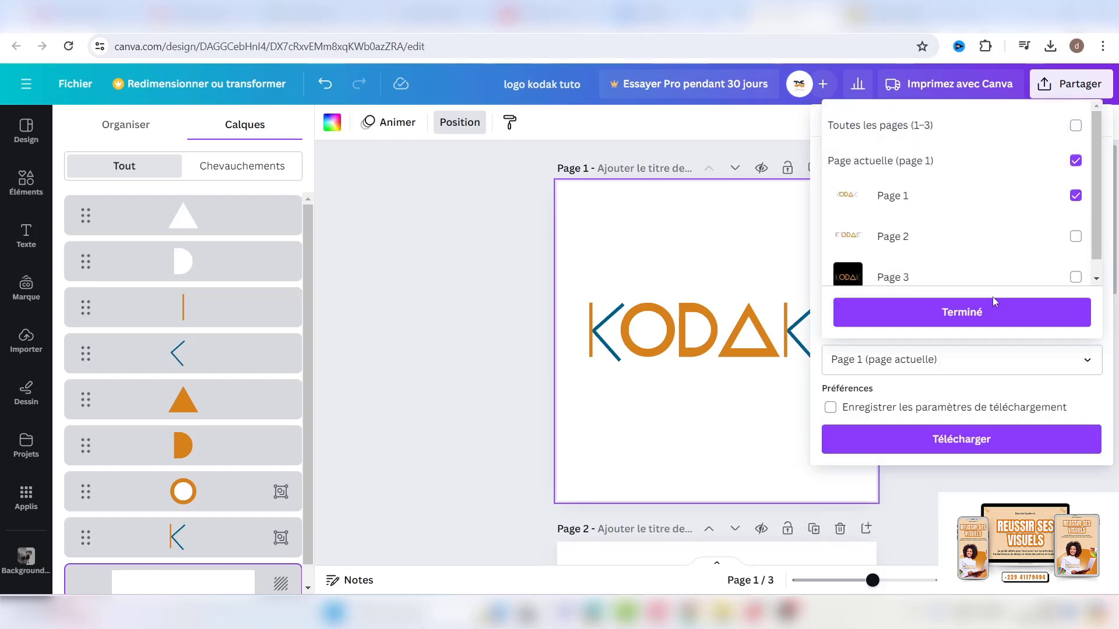
{"action": "left_click", "coordinate": [995, 303]}
{"action": "left_click", "coordinate": [961, 439]}
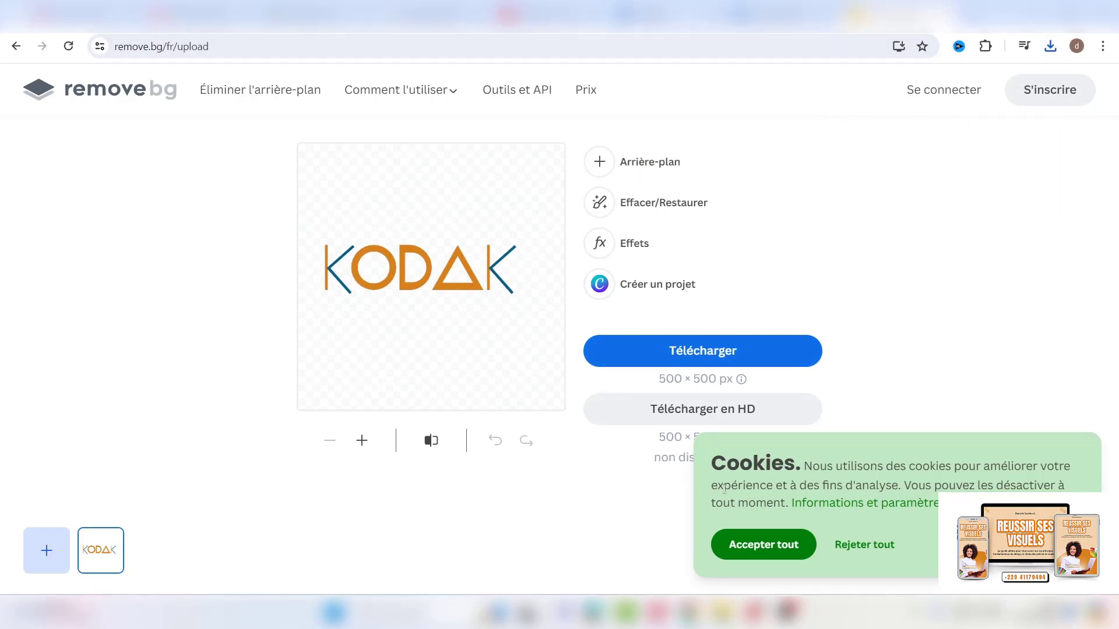
- Accept all cookies on remove.bg, upload "logo kodak tuto (2)" for background removal, and download the 500 × 500 px result
{"action": "left_click", "coordinate": [756, 546]}
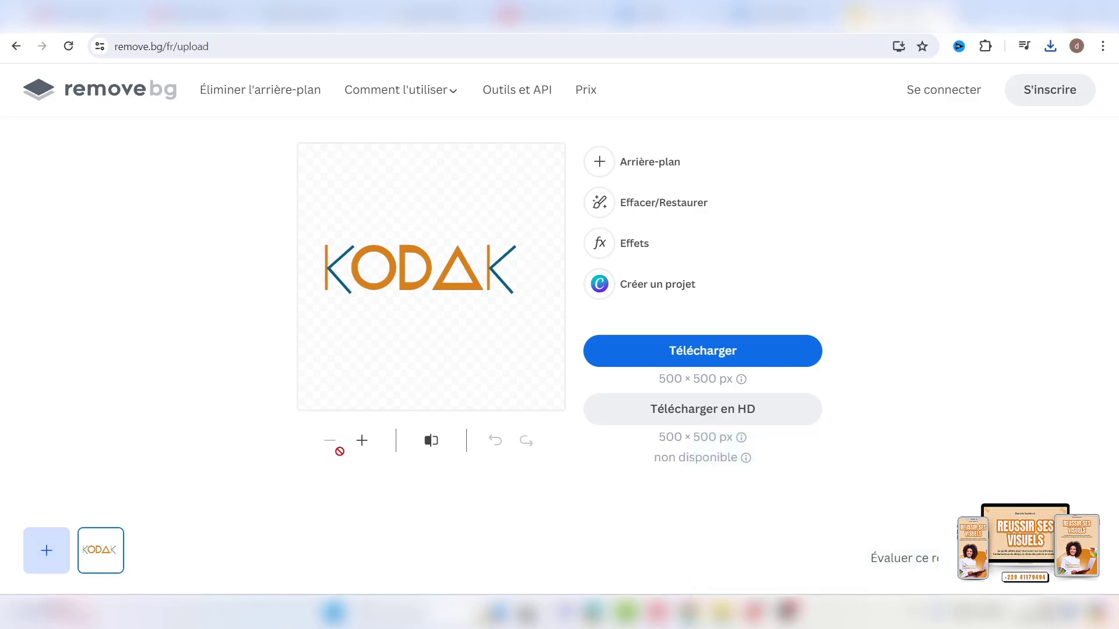
{"action": "left_click", "coordinate": [56, 553]}
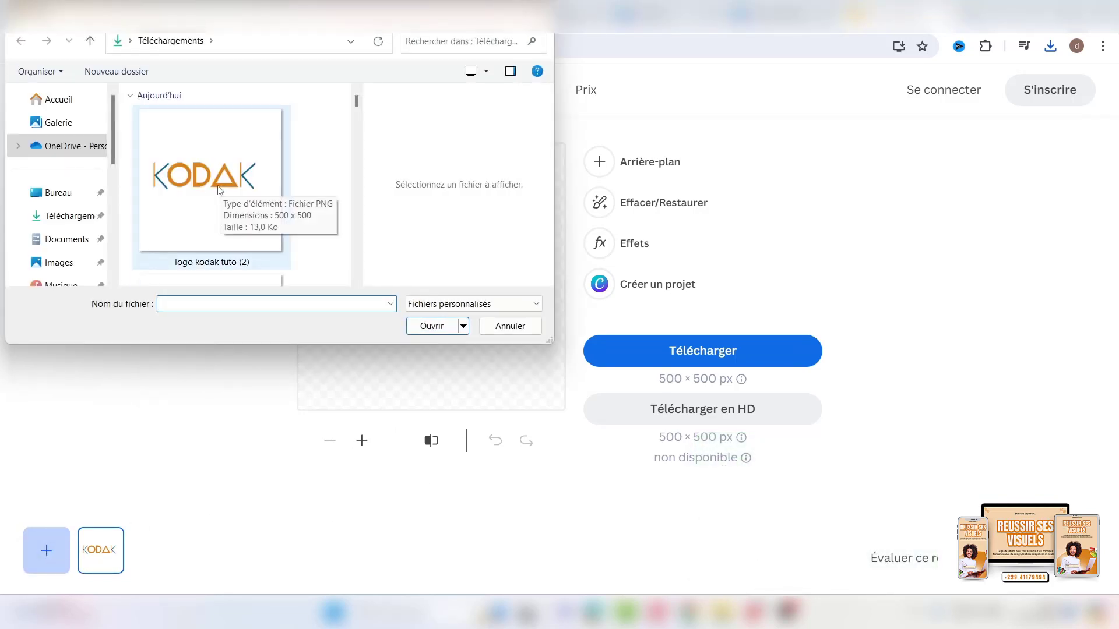
{"action": "left_click", "coordinate": [220, 191]}
{"action": "left_click", "coordinate": [434, 325]}
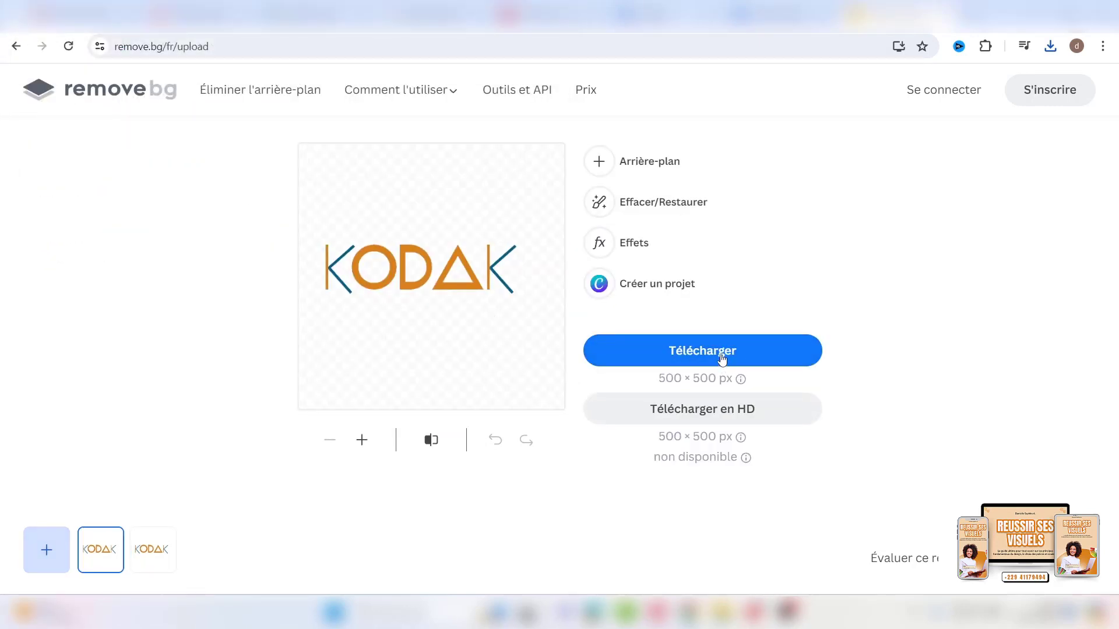
{"action": "left_click", "coordinate": [722, 357]}
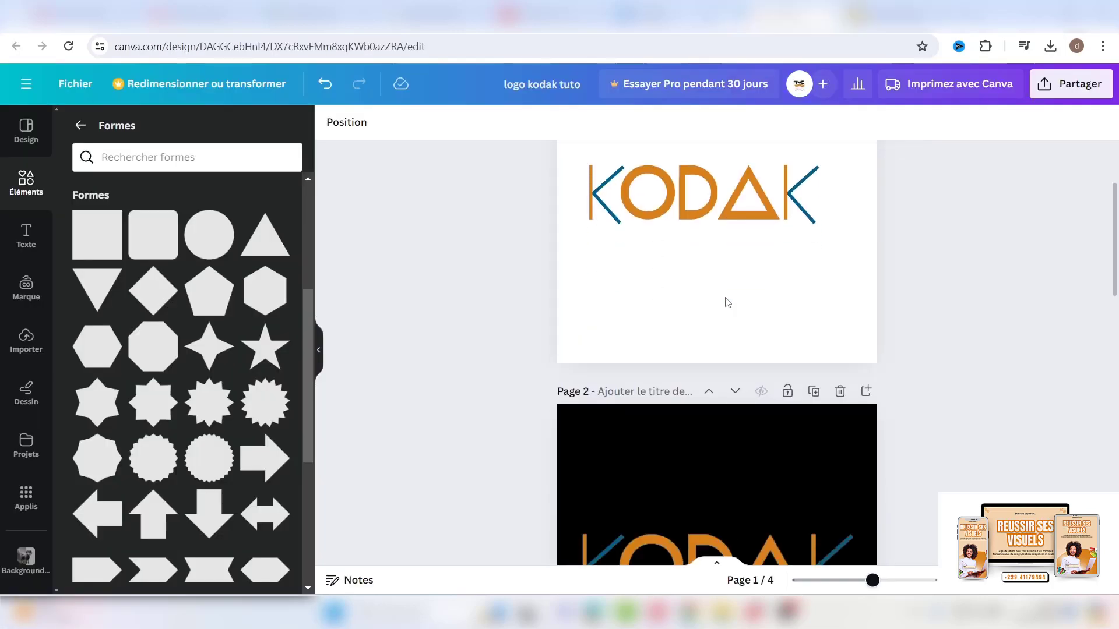
- Enlarge the transparent logo on page 3 of the Canva design, crop its empty right side, and scale it up to nearly the page width
{"action": "scroll", "coordinate": [725, 298], "scroll_direction": "down", "scroll_amount": 5}
{"action": "scroll", "coordinate": [725, 295], "scroll_direction": "down", "scroll_amount": 3}
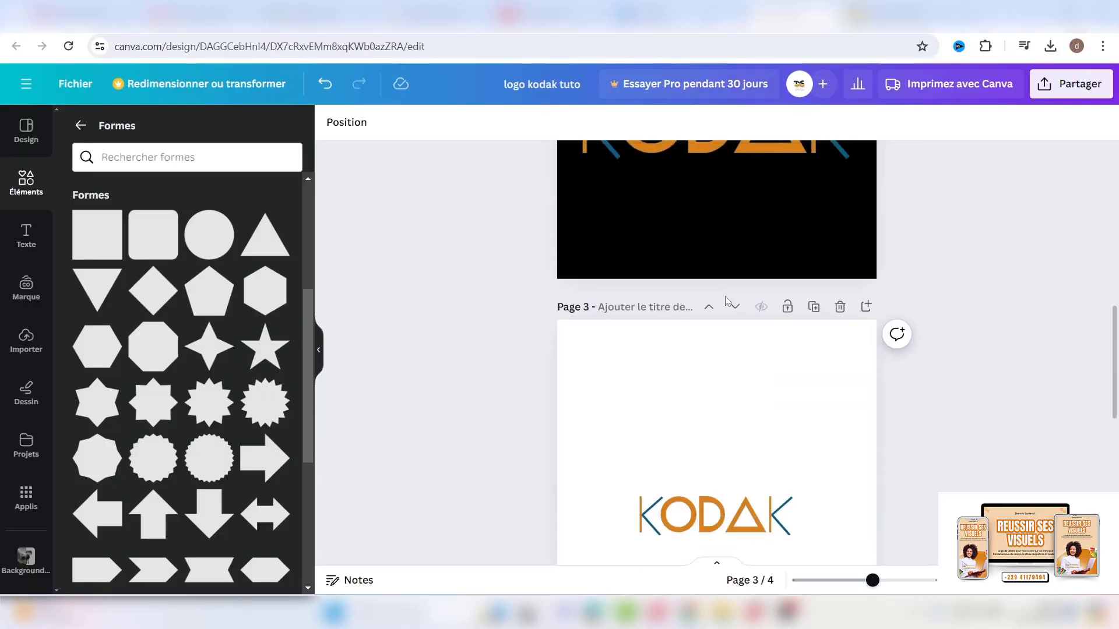
{"action": "scroll", "coordinate": [705, 428], "scroll_direction": "down", "scroll_amount": 1}
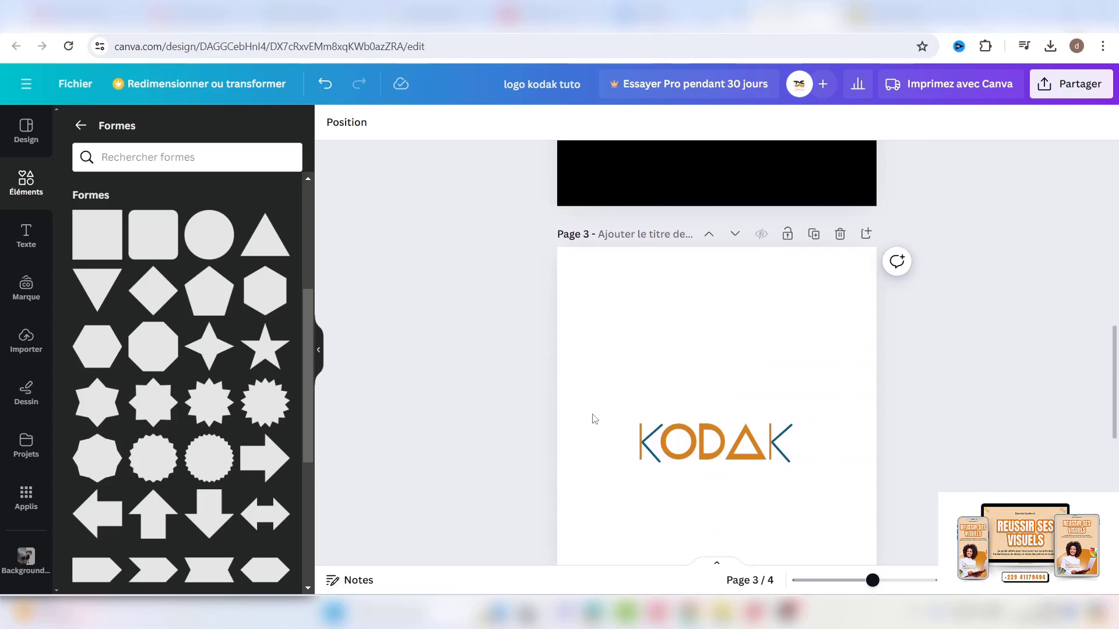
{"action": "left_click_drag", "start_coordinate": [582, 404], "coordinate": [874, 539]}
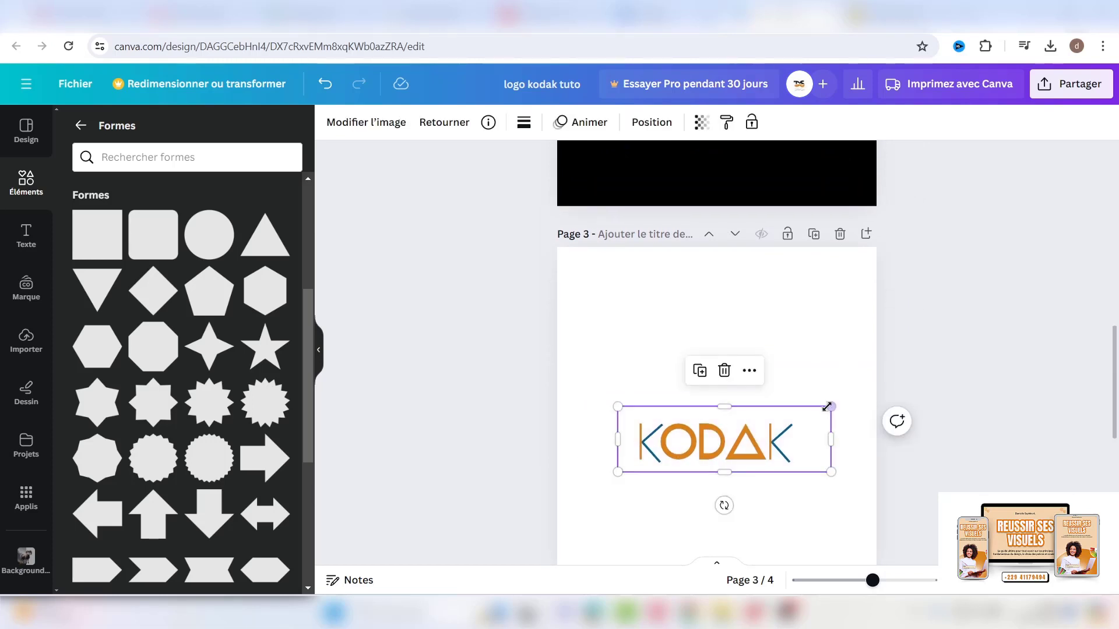
{"action": "left_click_drag", "start_coordinate": [830, 407], "coordinate": [913, 380]}
{"action": "left_click_drag", "start_coordinate": [800, 444], "coordinate": [764, 426]}
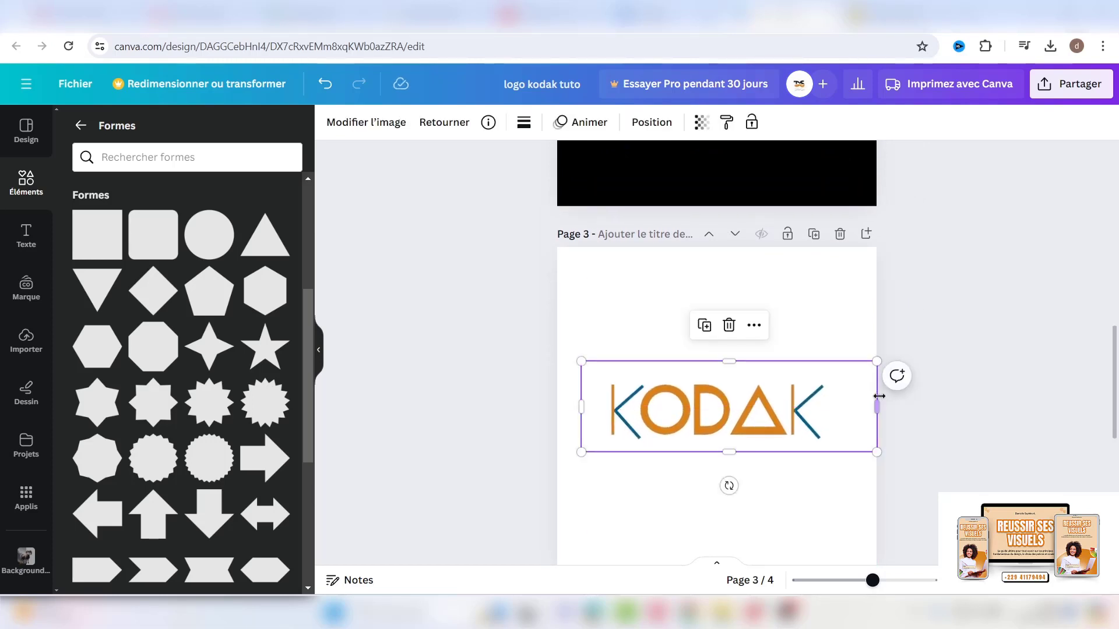
{"action": "left_click_drag", "start_coordinate": [864, 413], "coordinate": [819, 407]}
{"action": "left_click_drag", "start_coordinate": [819, 362], "coordinate": [866, 343]}
- Try grey-white, yellow-pink and coral-purple gradients as the page 3 background and apply the red-orange gradient (#ff3131, #ff914d)
{"action": "left_click", "coordinate": [645, 497]}
{"action": "left_click", "coordinate": [332, 122]}
{"action": "left_click", "coordinate": [198, 387]}
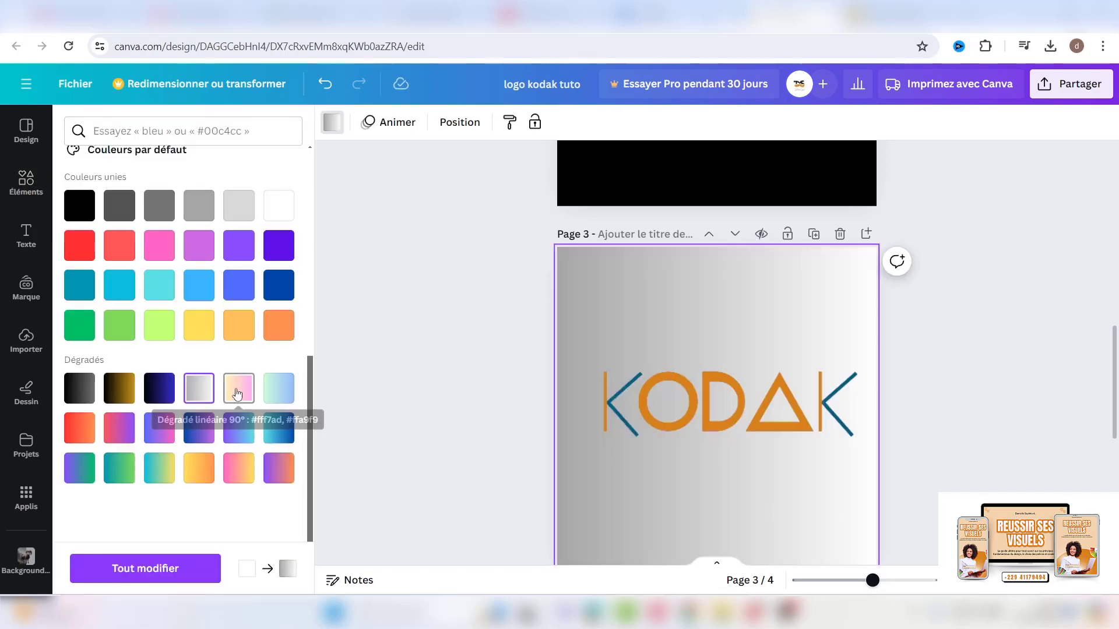
{"action": "left_click", "coordinate": [239, 392]}
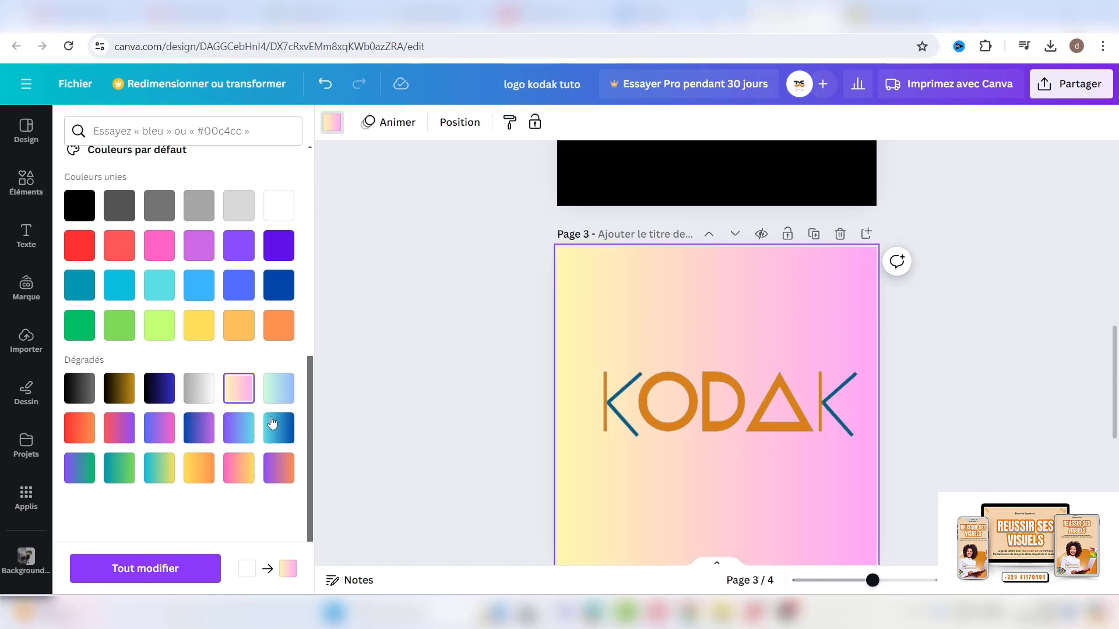
{"action": "left_click", "coordinate": [119, 428]}
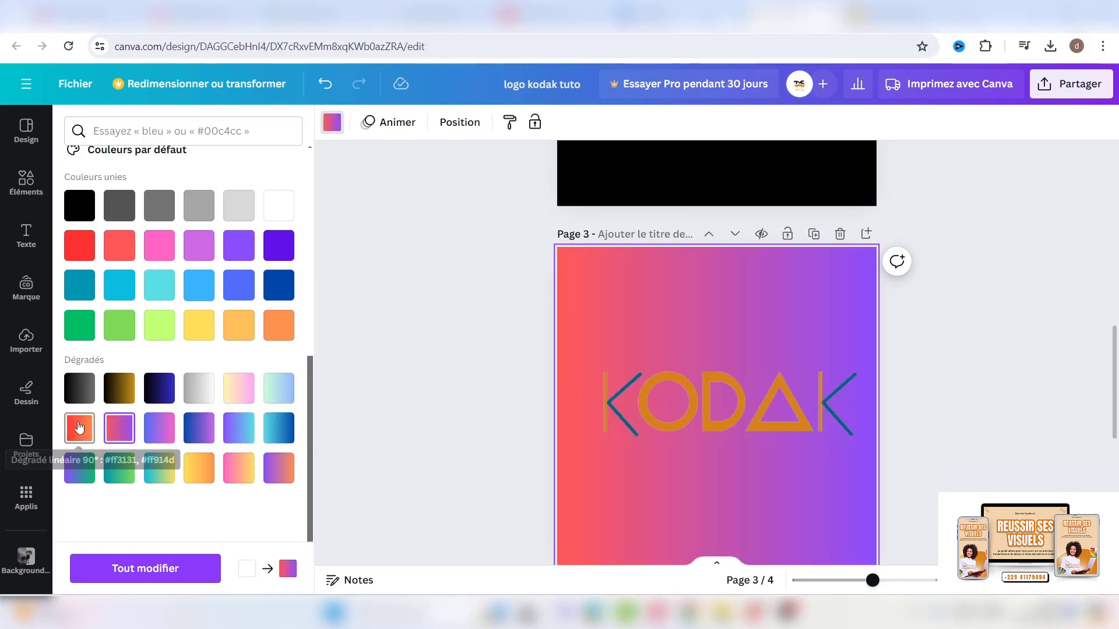
{"action": "left_click", "coordinate": [93, 430]}
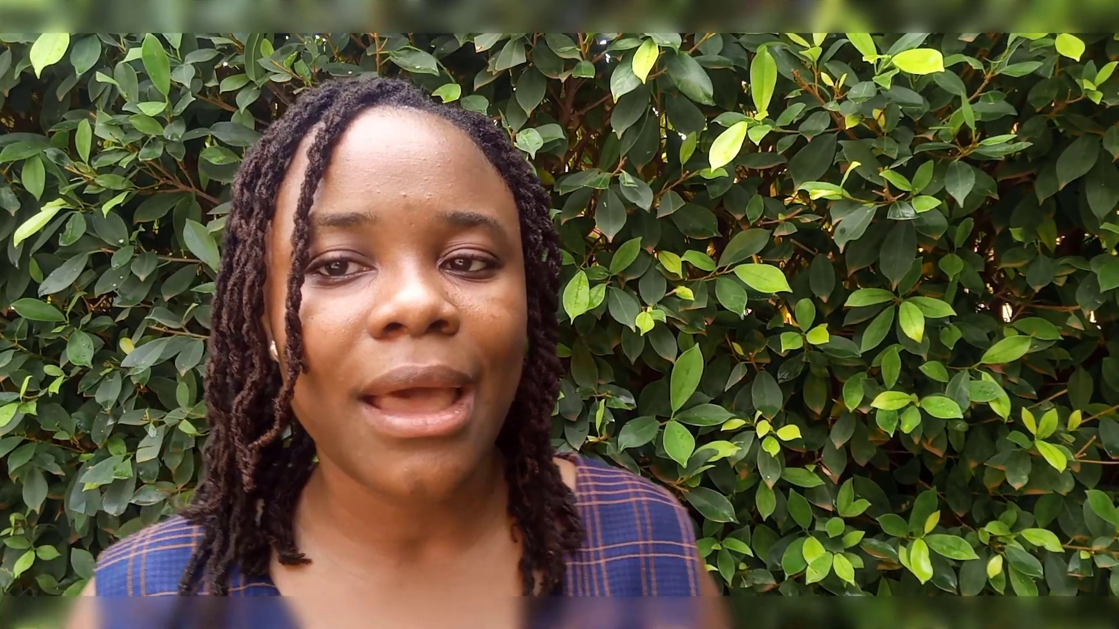